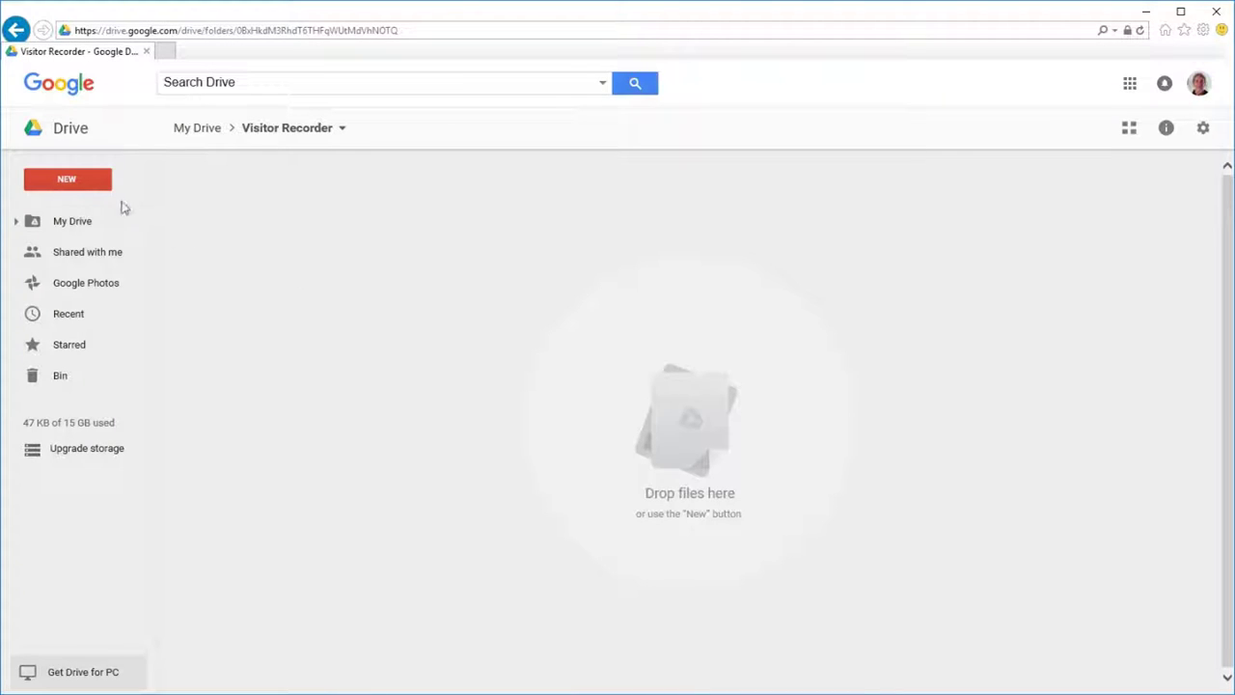
Step: Create a new Google Form in the Visitor Recorder folder and set both its file name and form title to "Visitor Recorder"
left_click(89, 183)
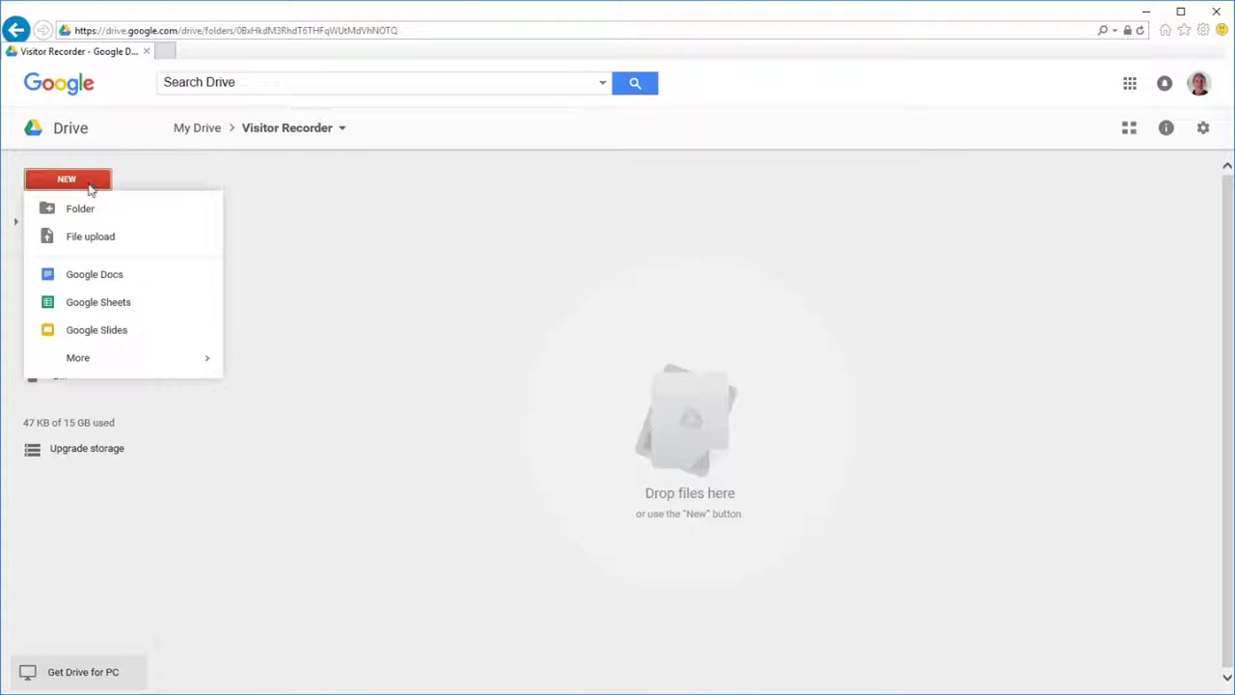
mouse_move(126, 358)
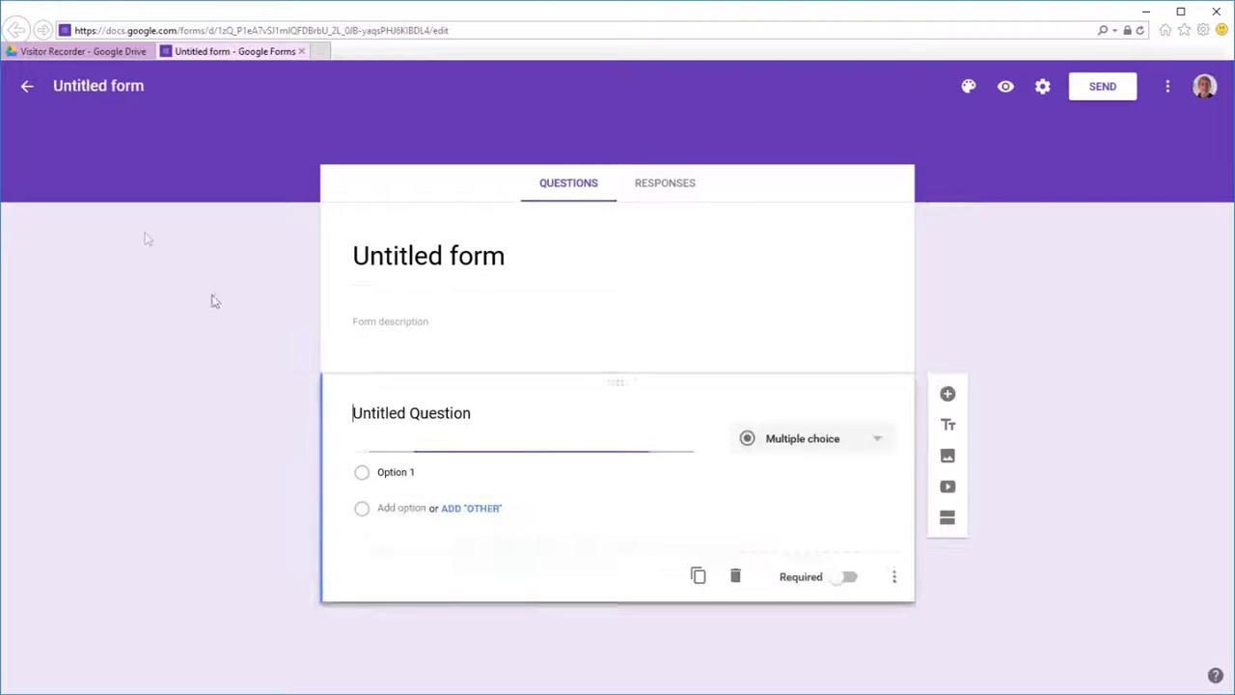
left_click(113, 90)
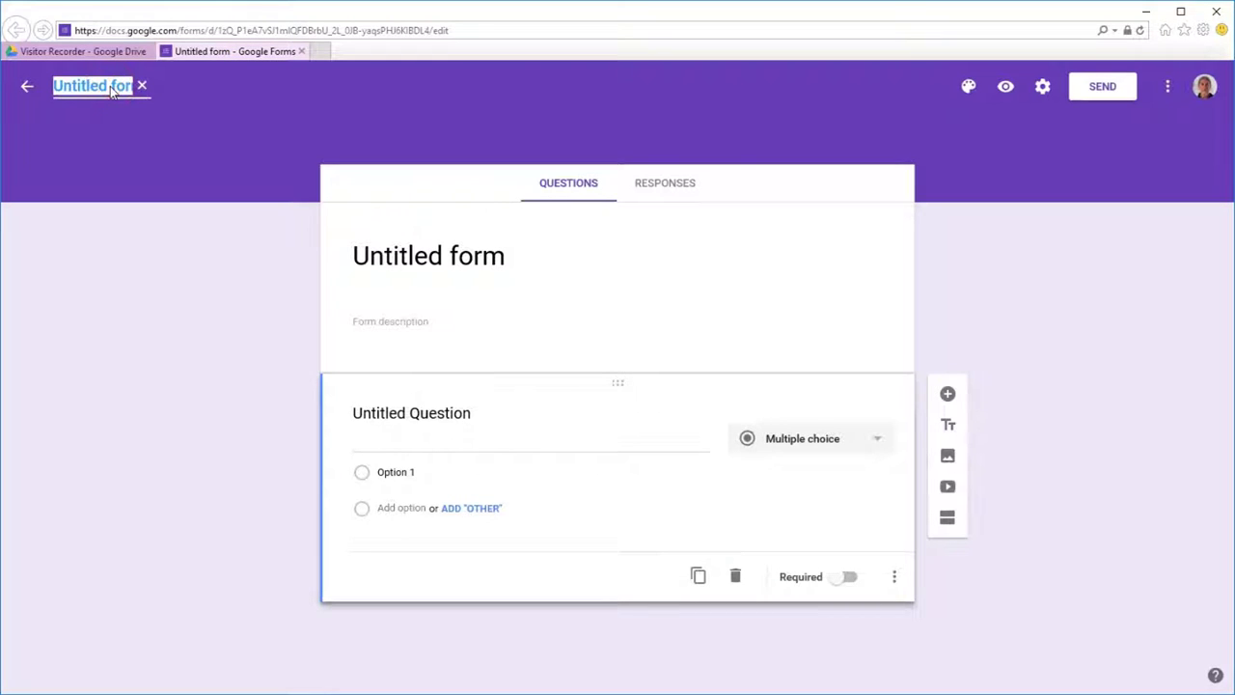
type("Vi")
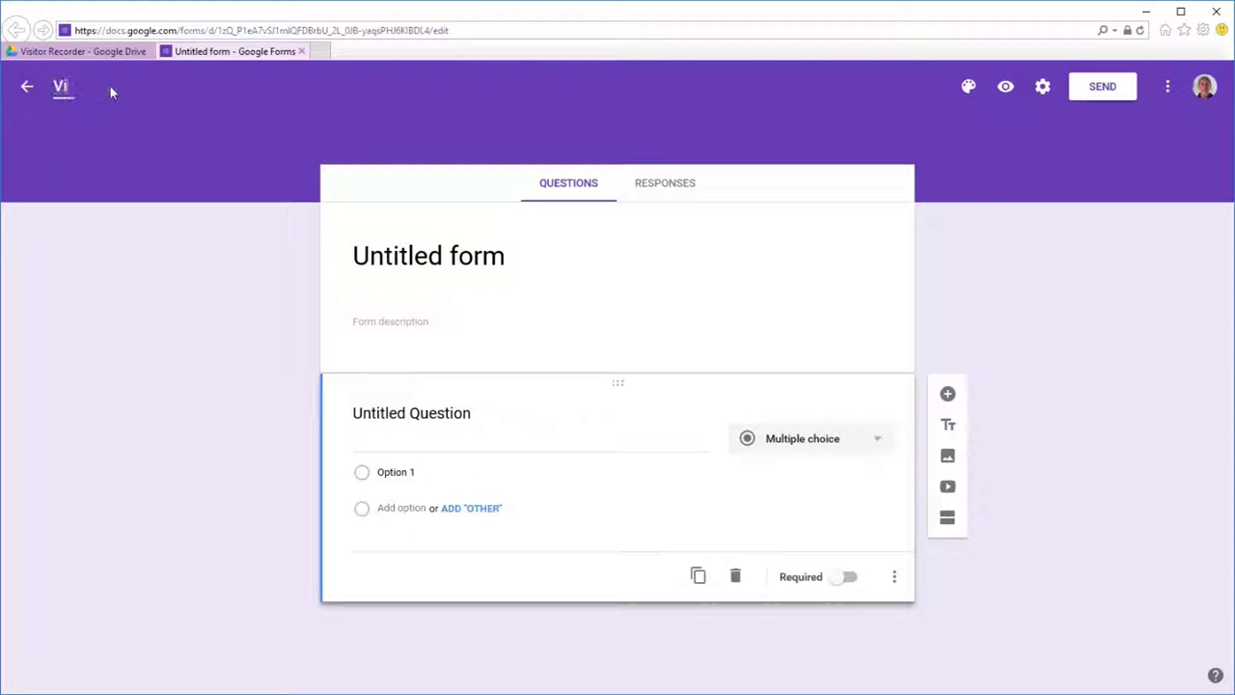
type("sitor Recorder")
triple_click(112, 86)
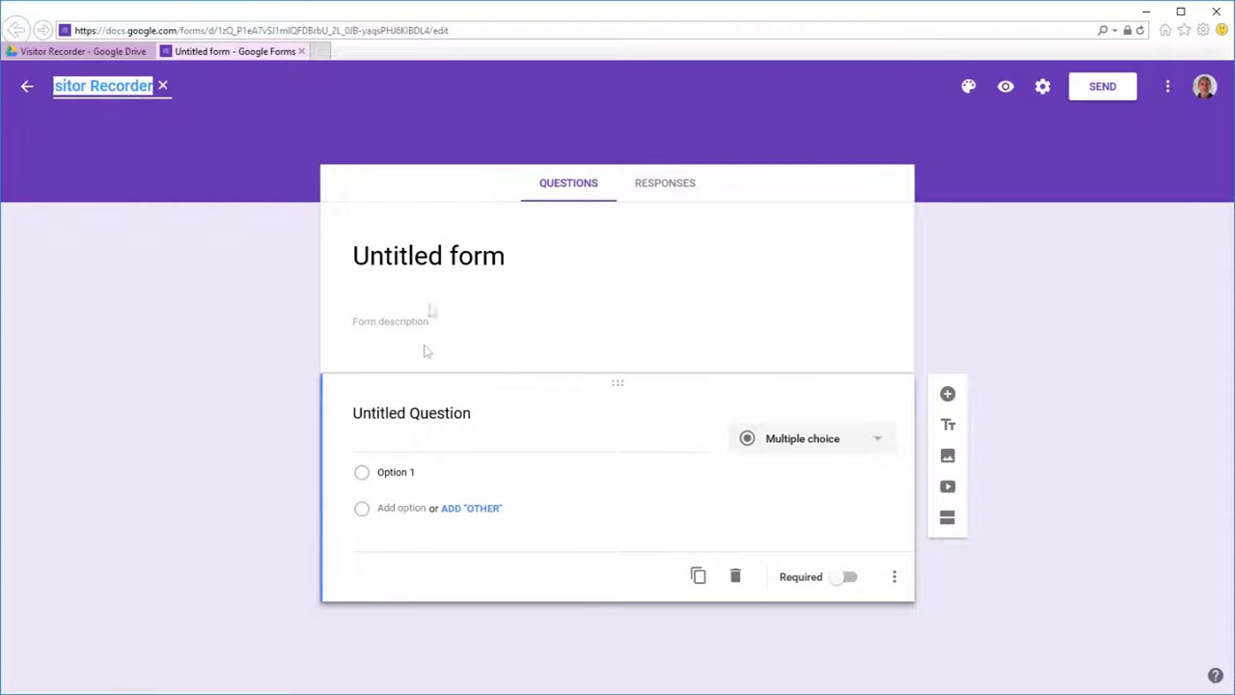
left_click(435, 243)
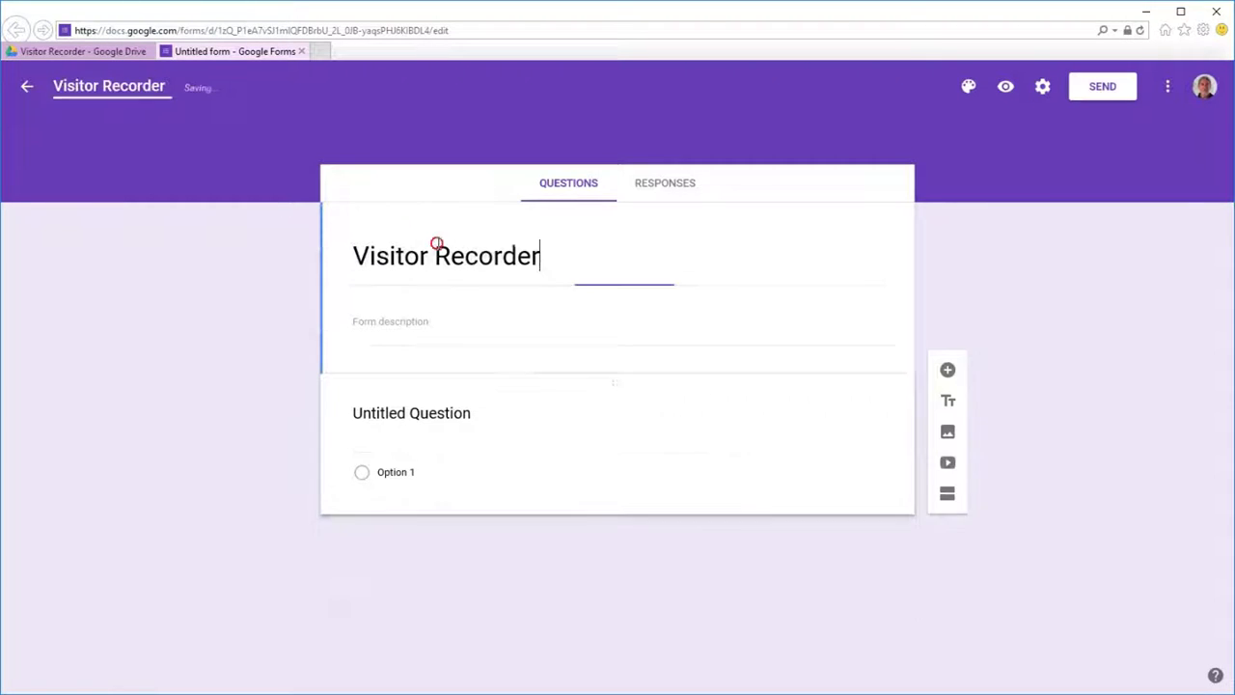
Step: Turn the untitled question into a short-answer question titled "Location"
left_click(429, 325)
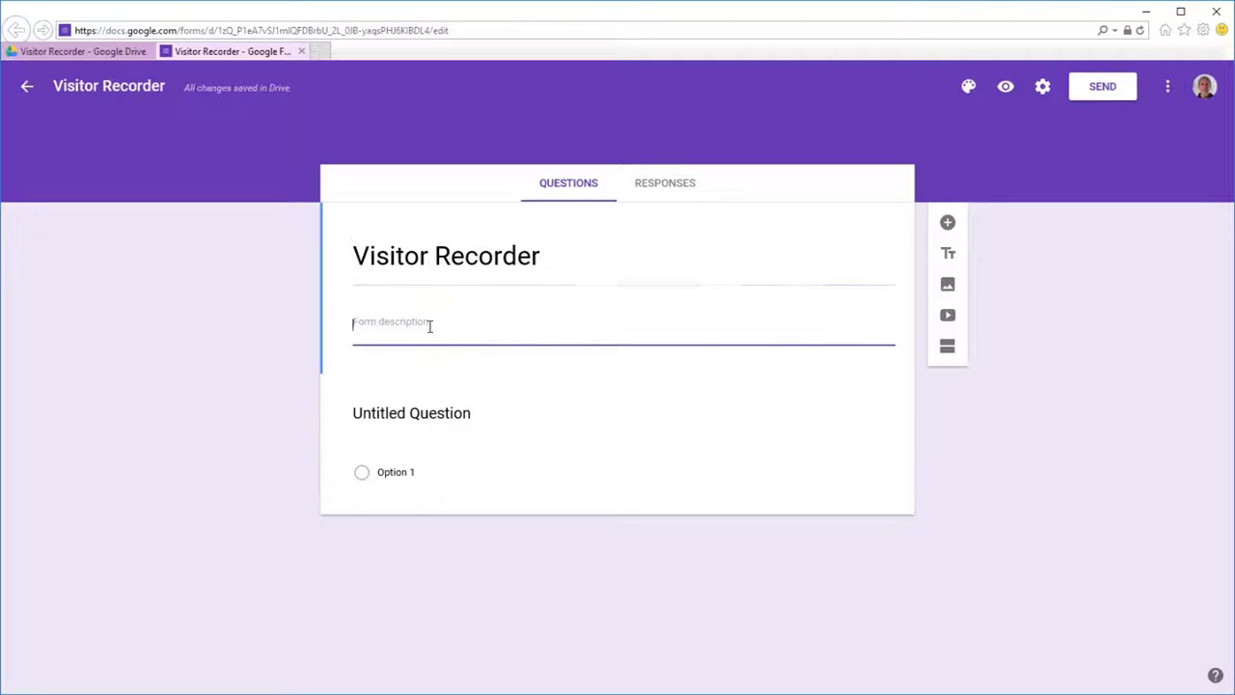
key("Tab")
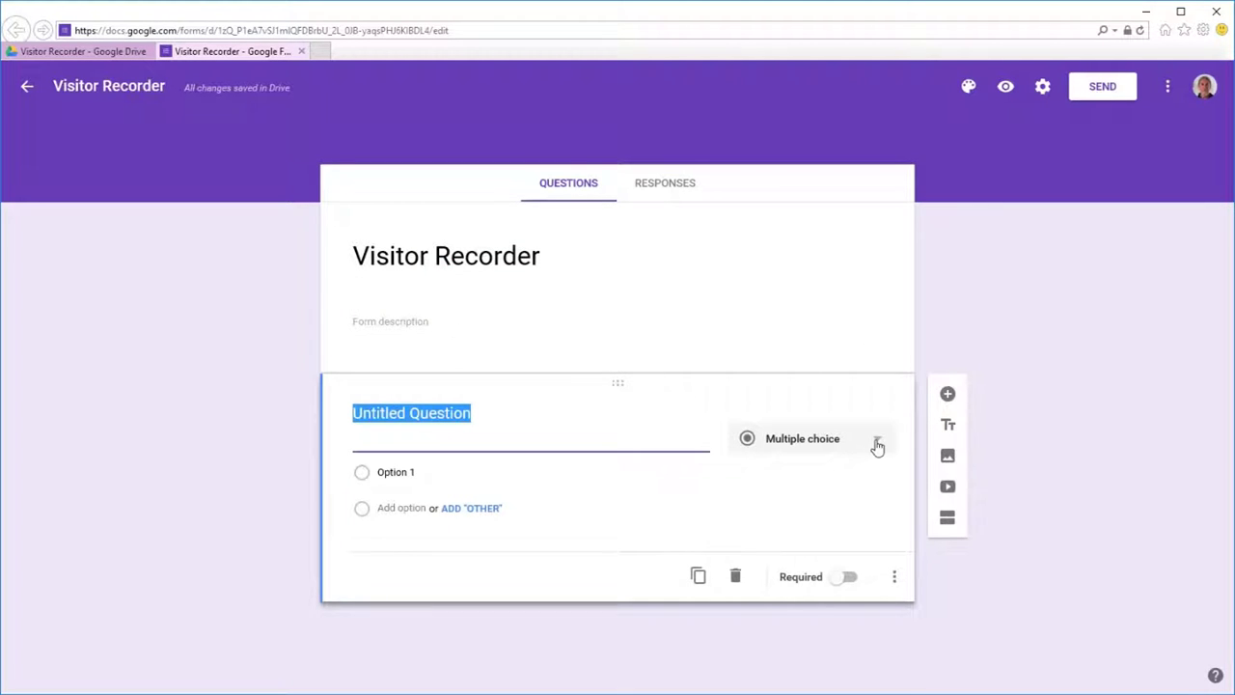
left_click(876, 442)
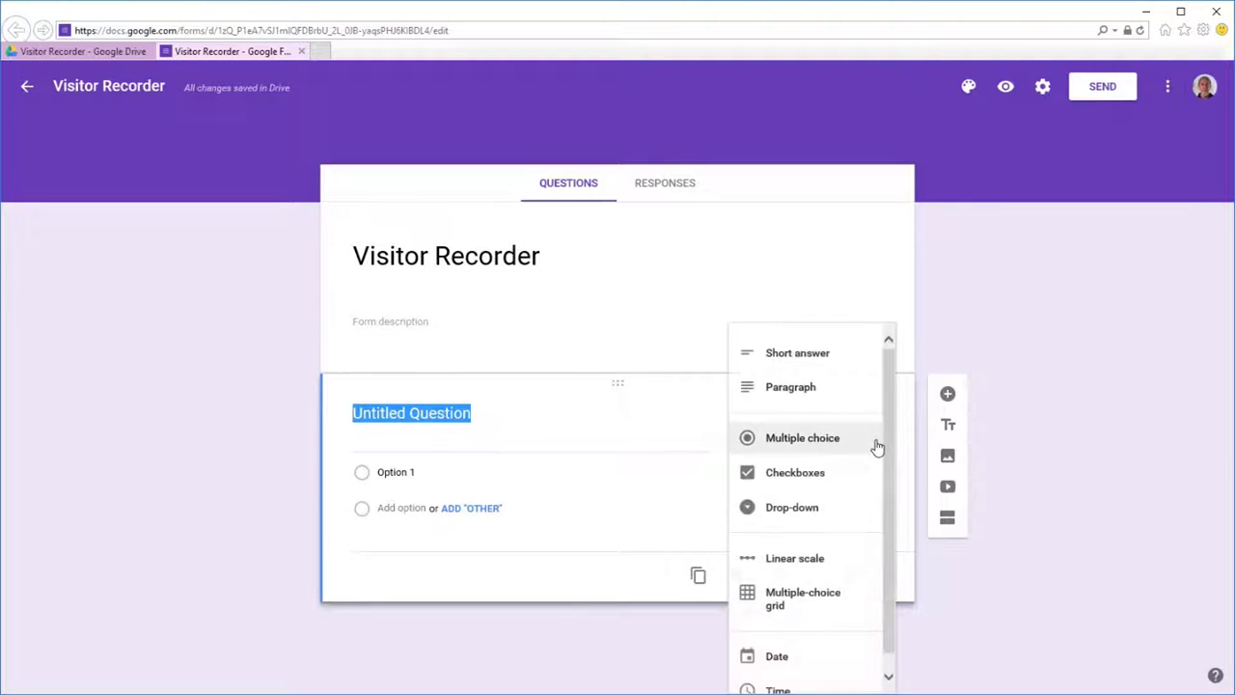
left_click(830, 355)
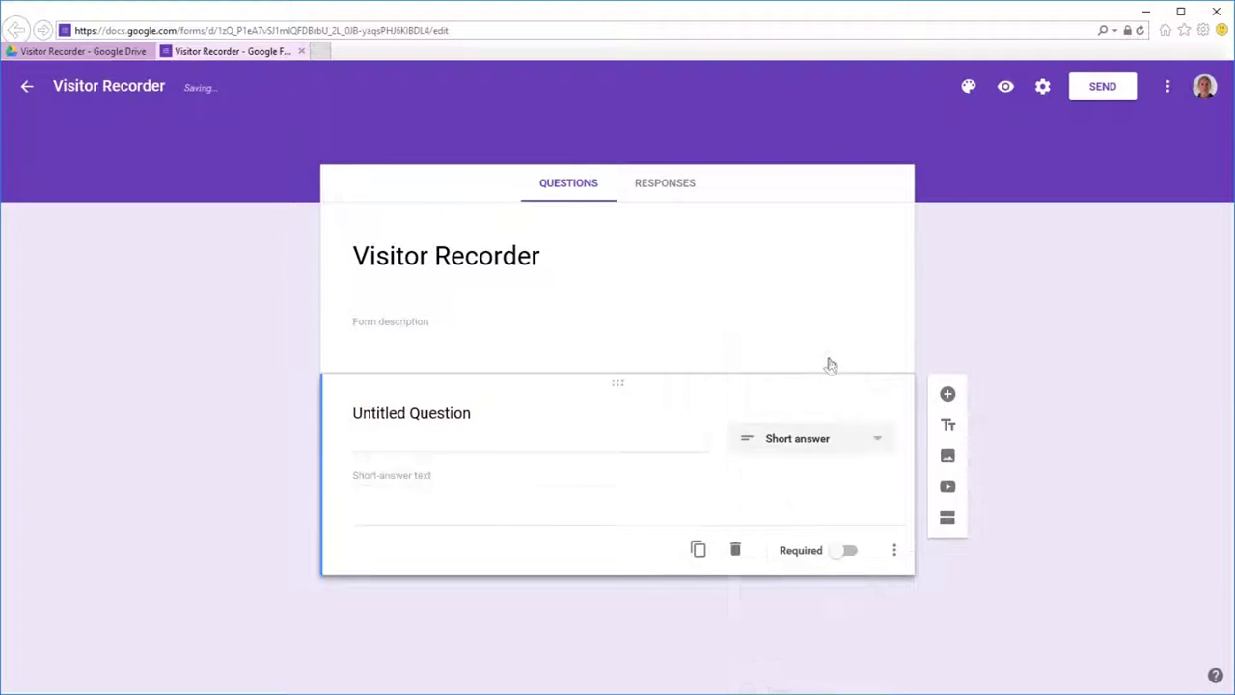
double_click(407, 413)
left_click_drag(482, 413, 316, 414)
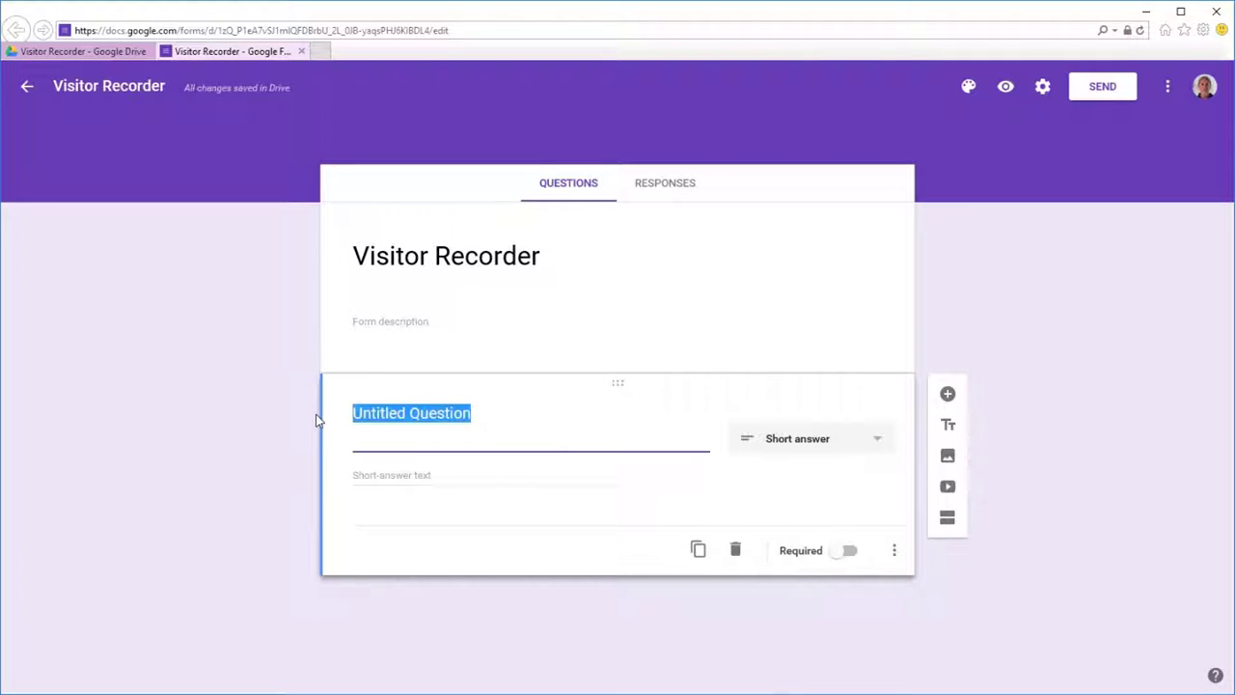
type("Loc")
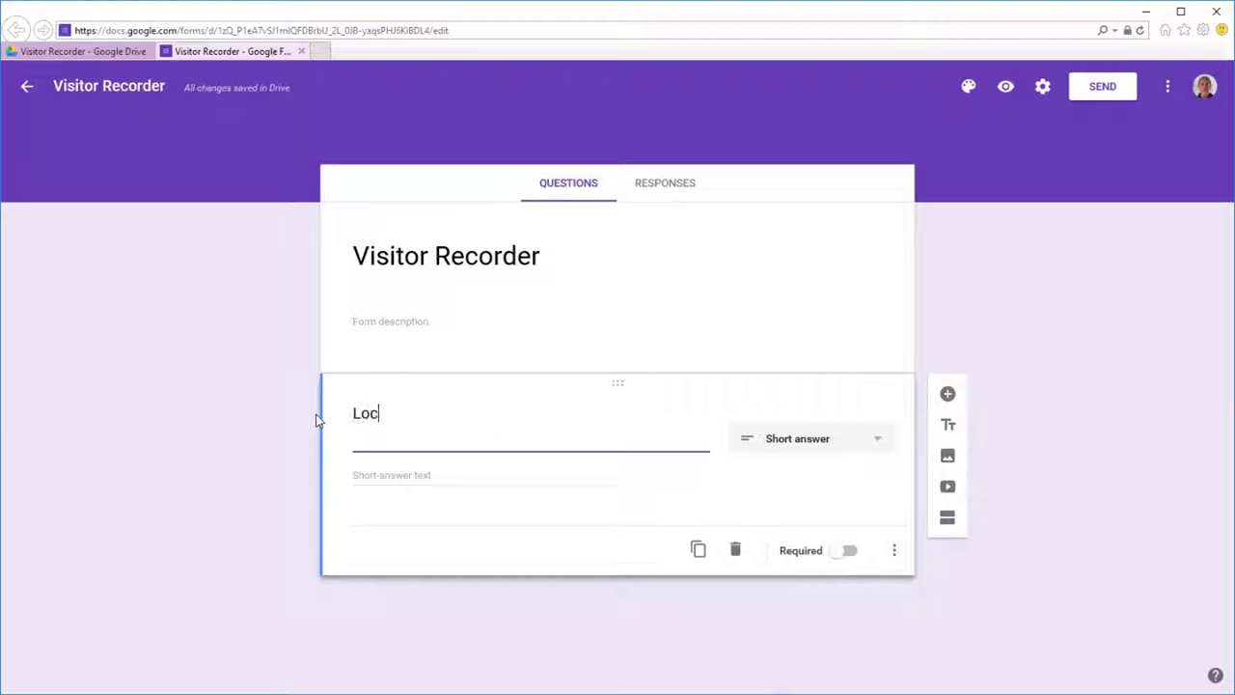
type("ation")
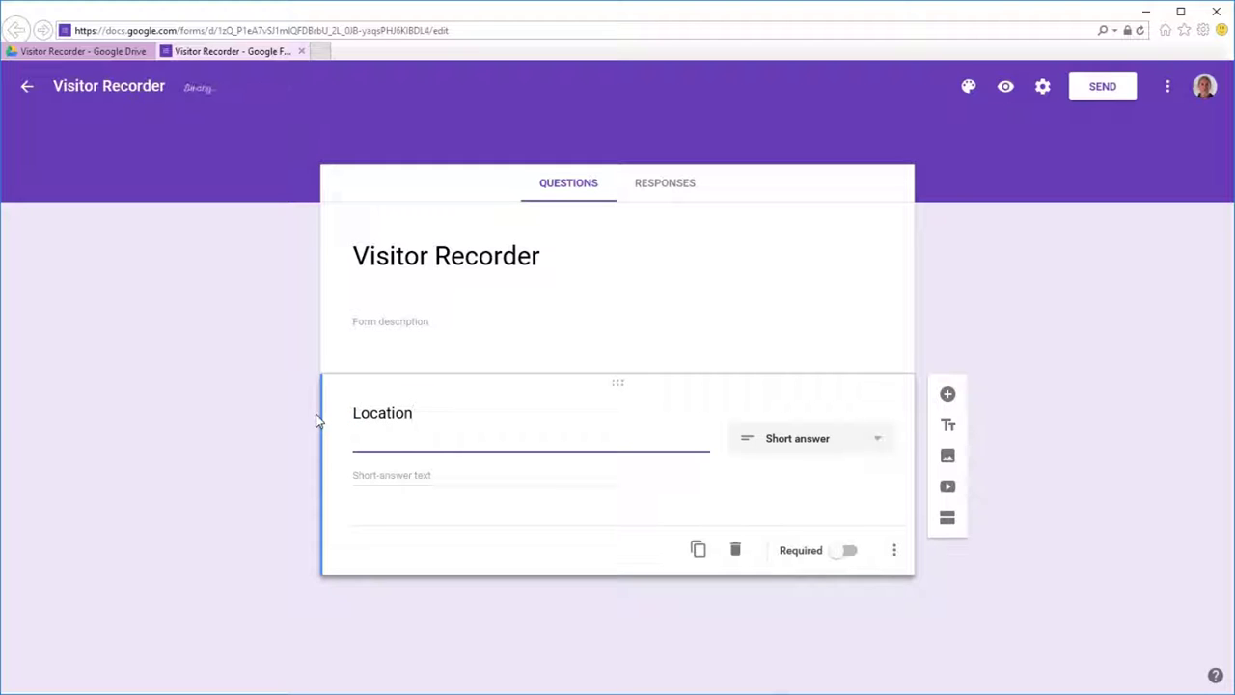
Step: Add a second question titled "Avatar" and make it a short answer
left_click(949, 396)
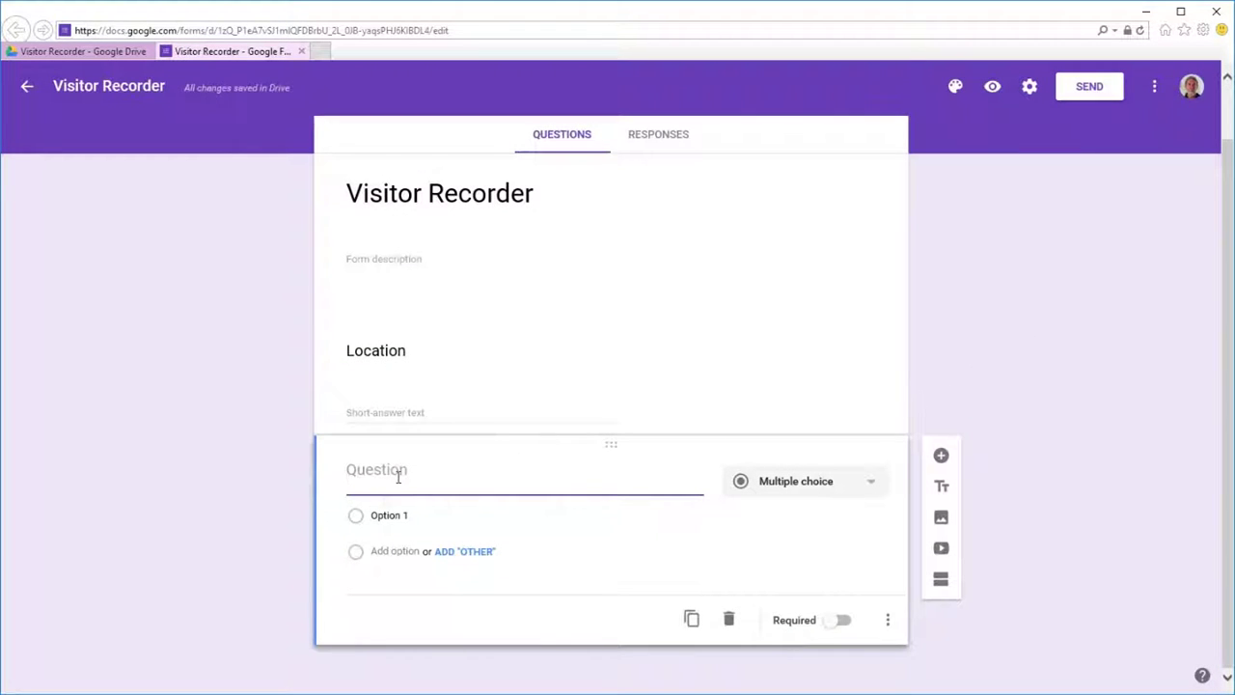
type("Avatar")
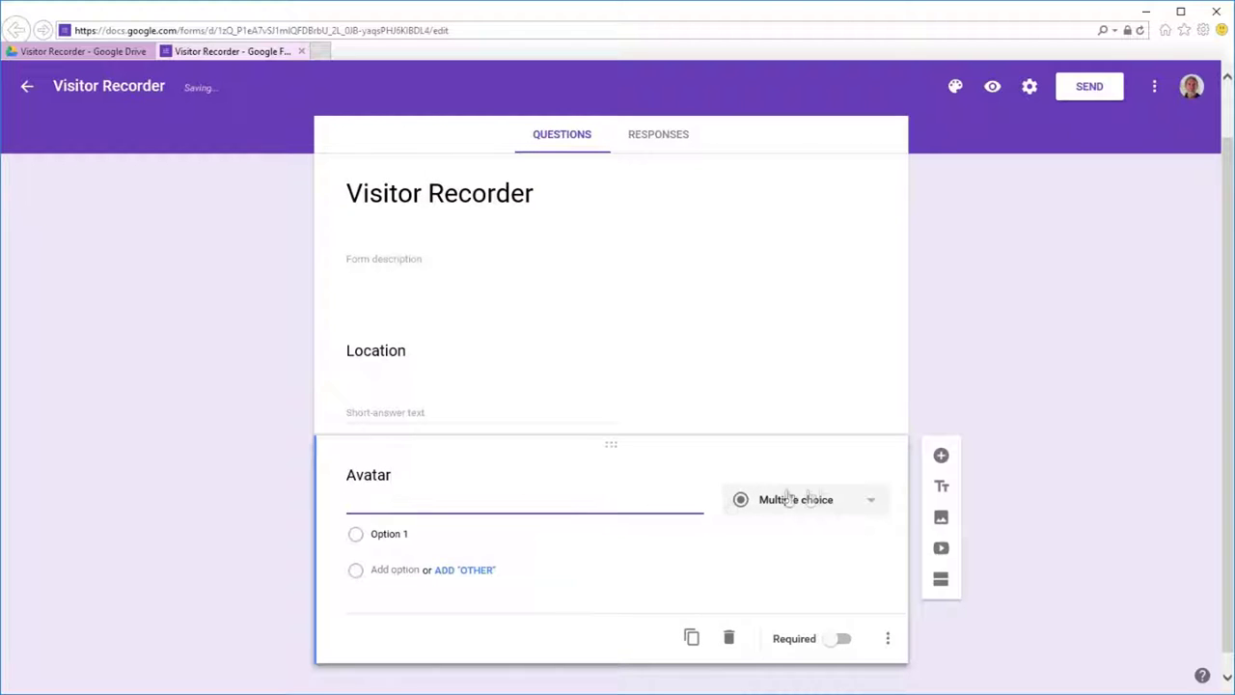
left_click(870, 502)
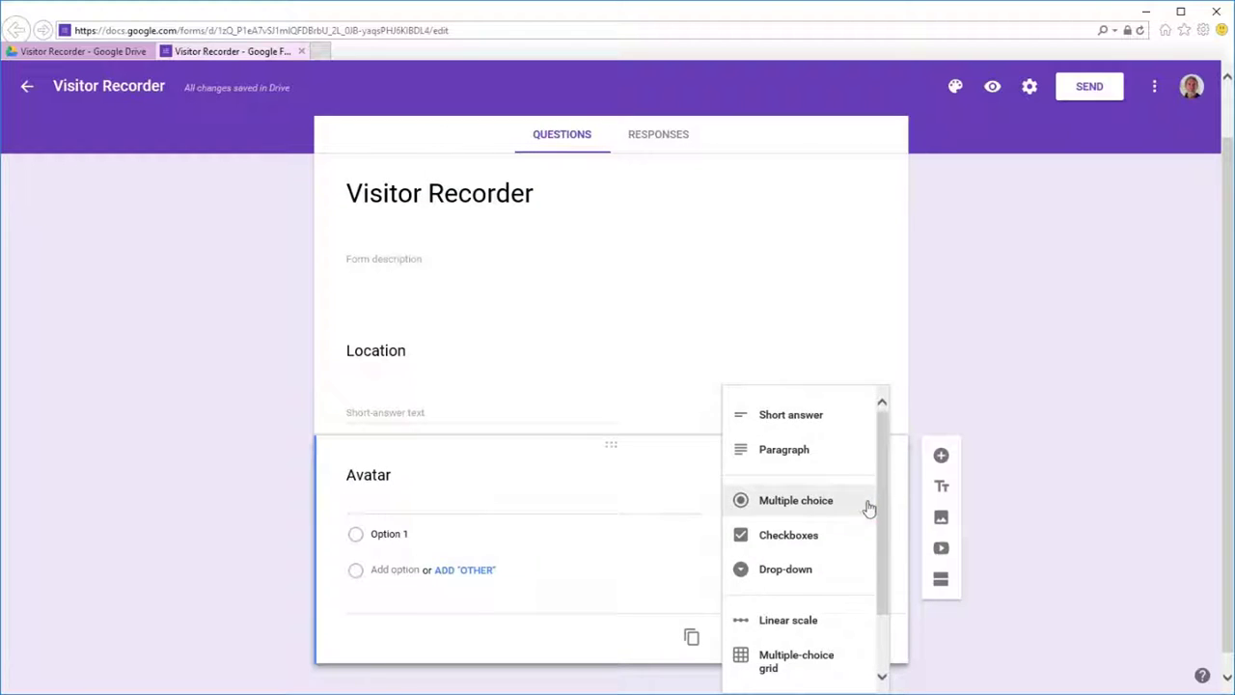
left_click(817, 416)
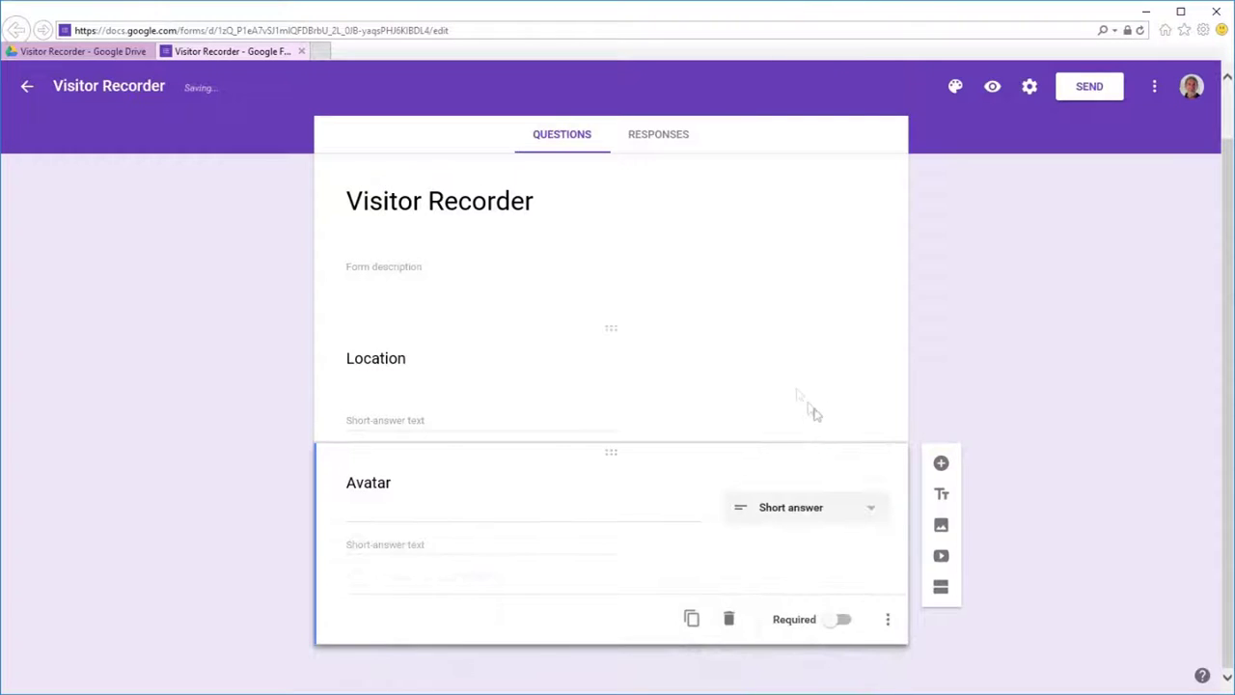
Step: Link the form's responses to a new spreadsheet, keeping the suggested Visitor Recorder (Responses) name
left_click(664, 136)
left_click(852, 228)
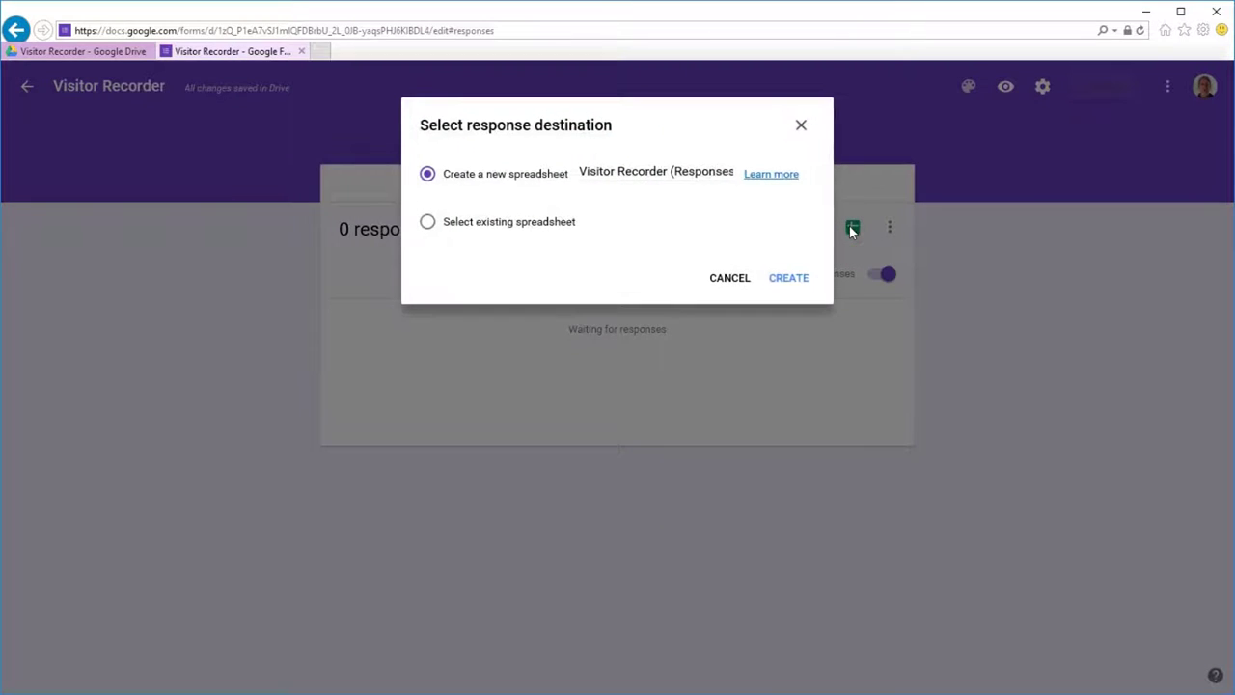
left_click(788, 279)
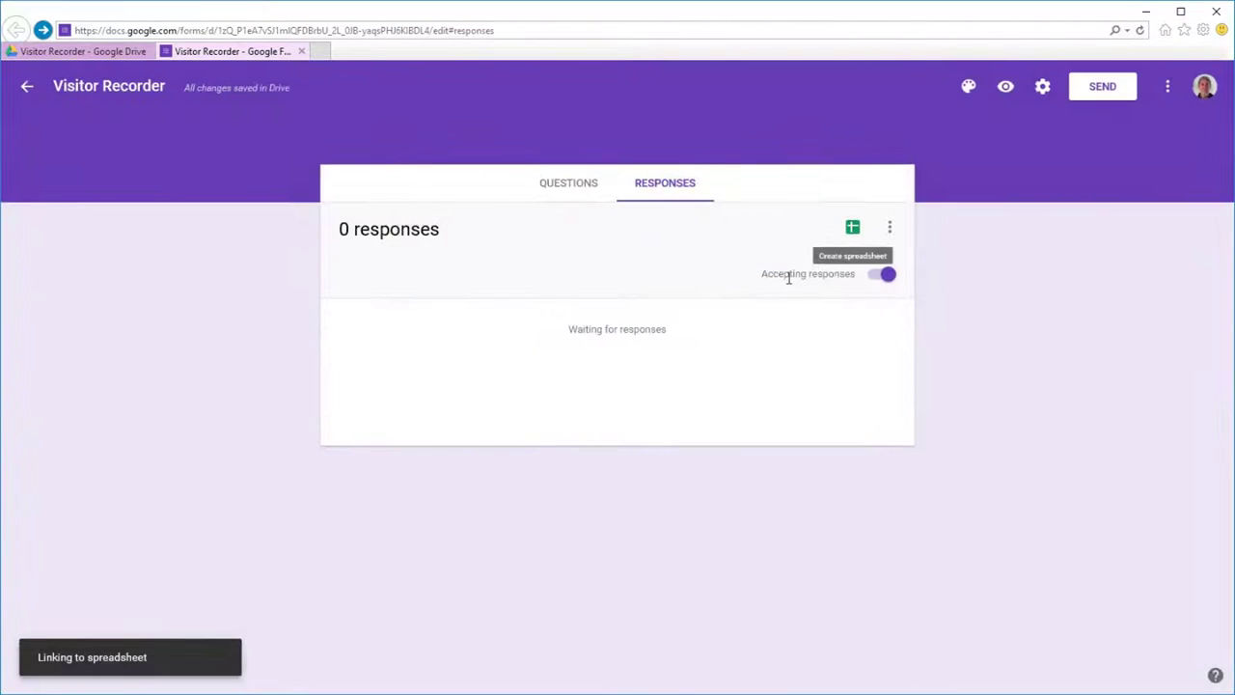
left_click(888, 229)
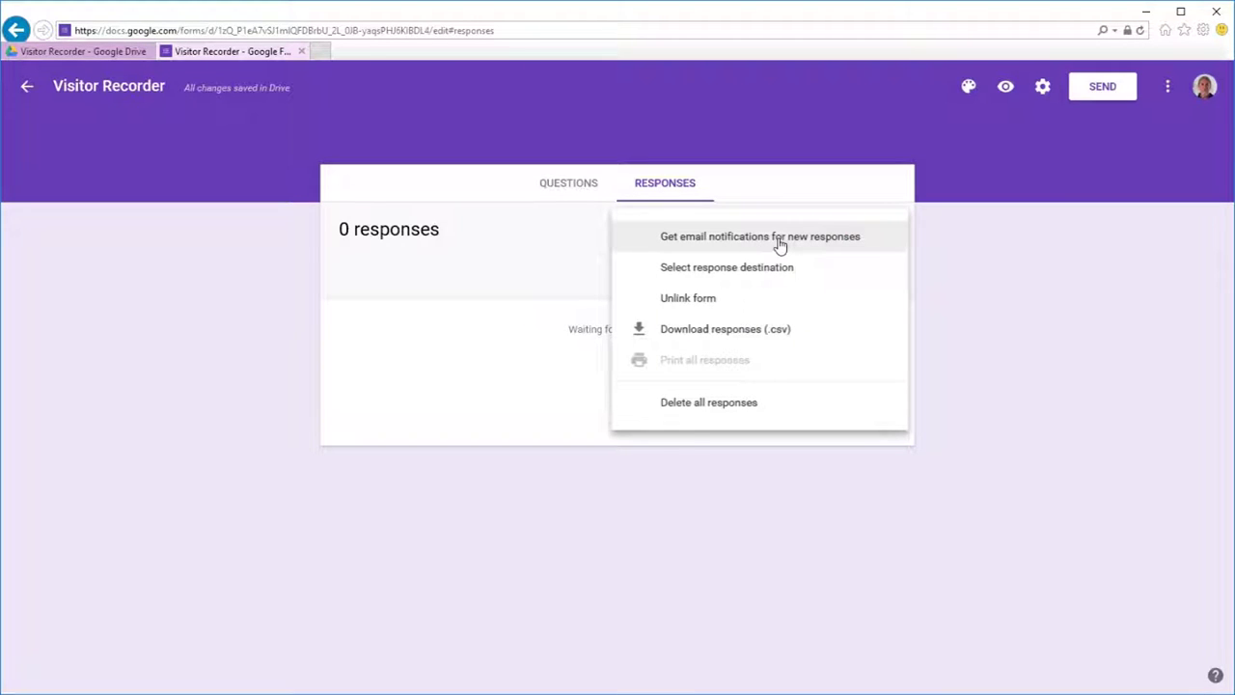
left_click(1017, 280)
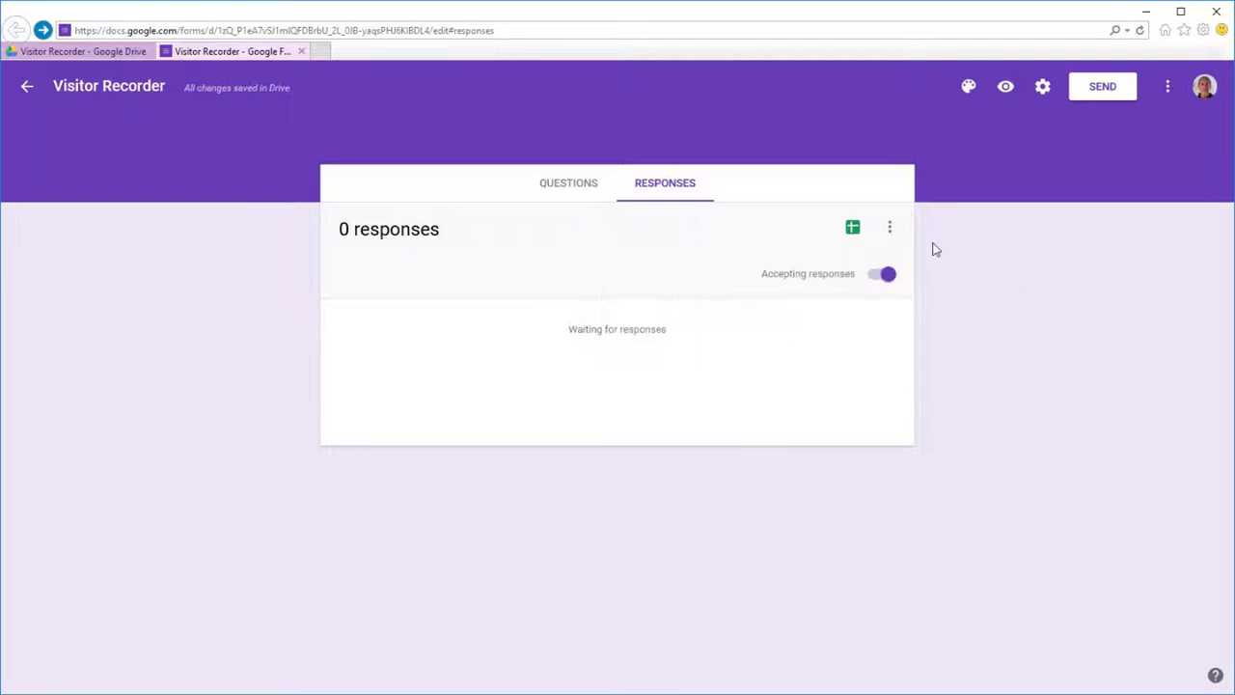
Step: Preview the form and copy the form ID from its web address, from "e/" up to just before "/viewform"
left_click(569, 183)
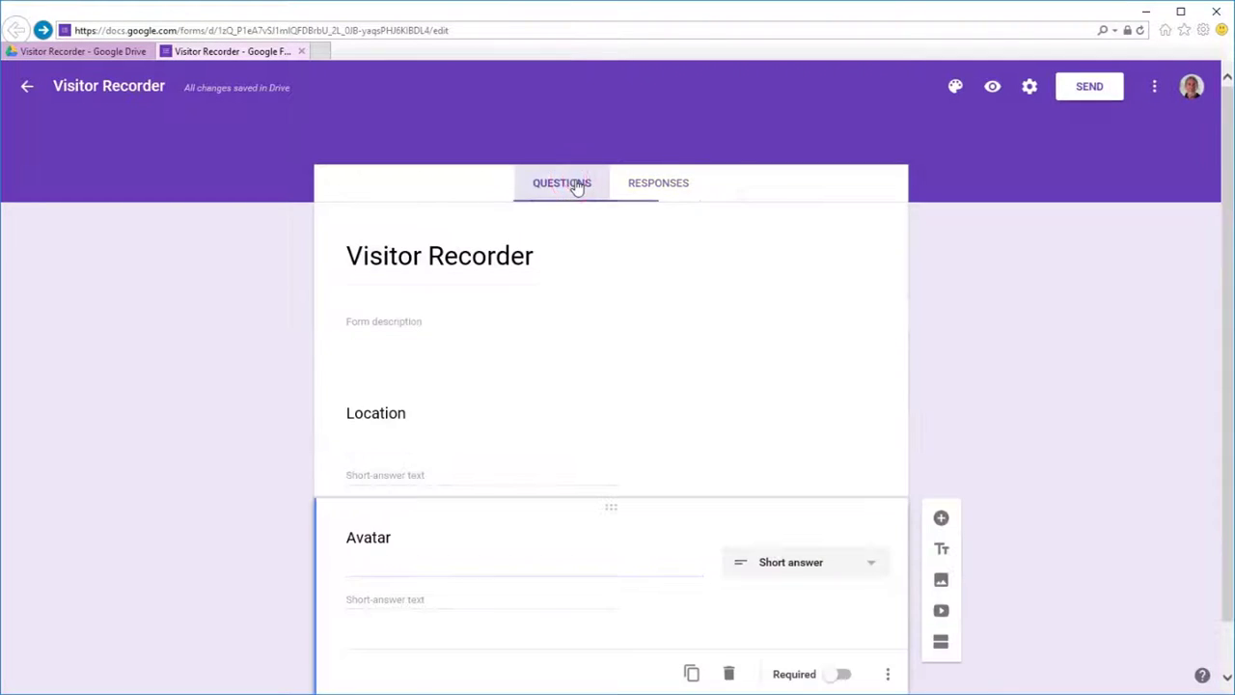
left_click(994, 88)
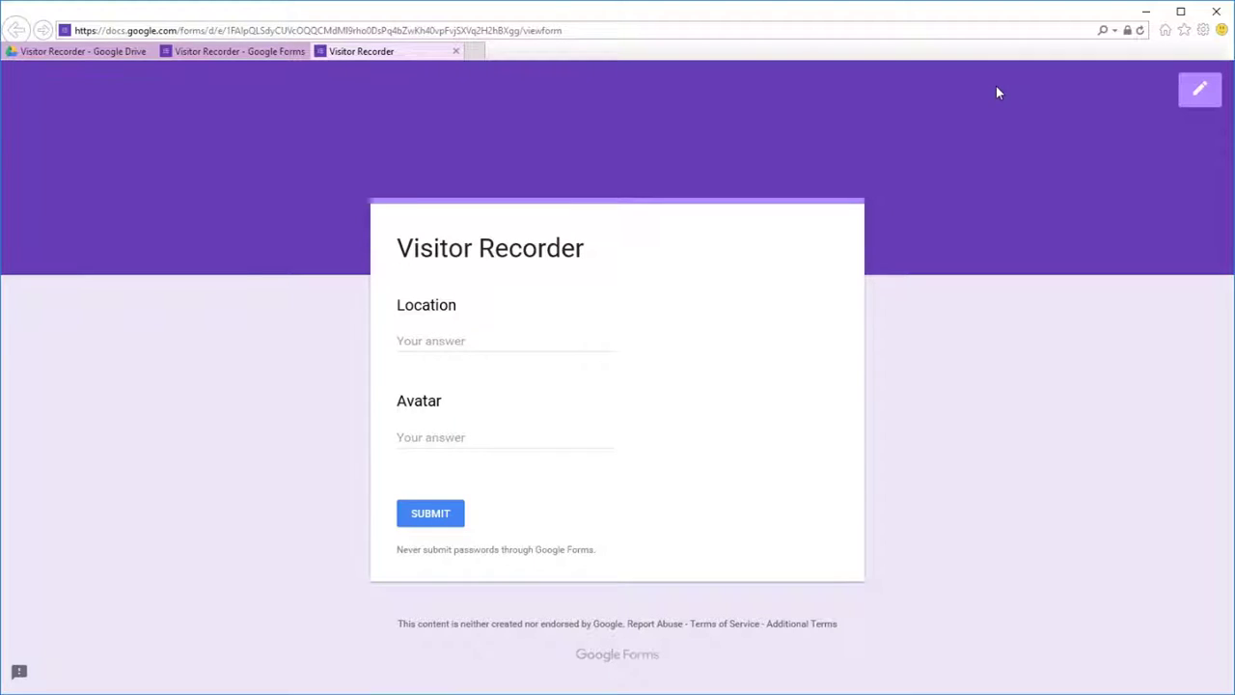
left_click(576, 31)
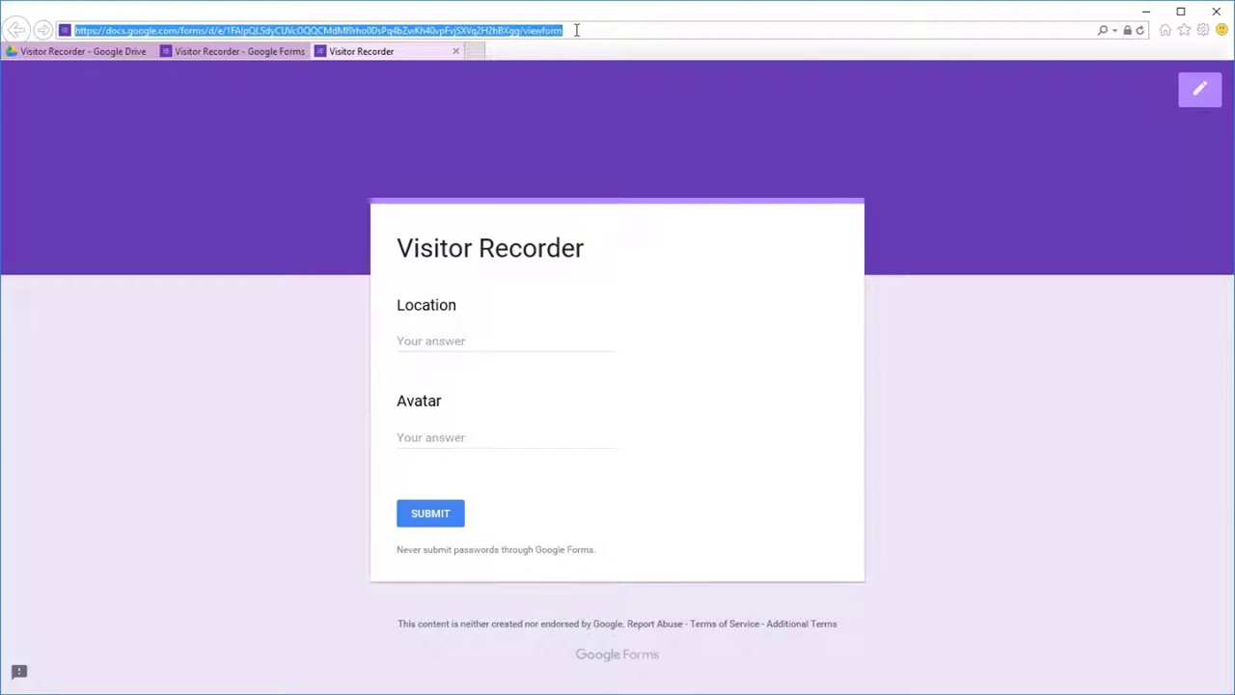
left_click(218, 31)
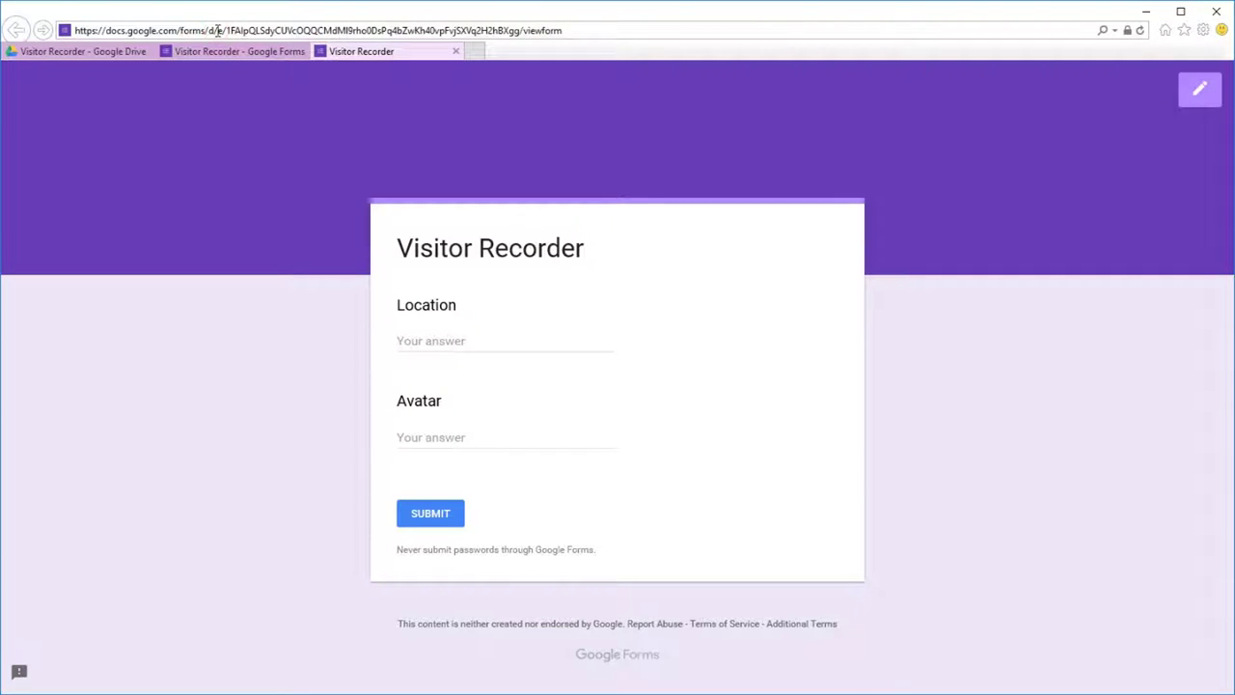
left_click_drag(218, 31, 519, 30)
key("ctrl+c")
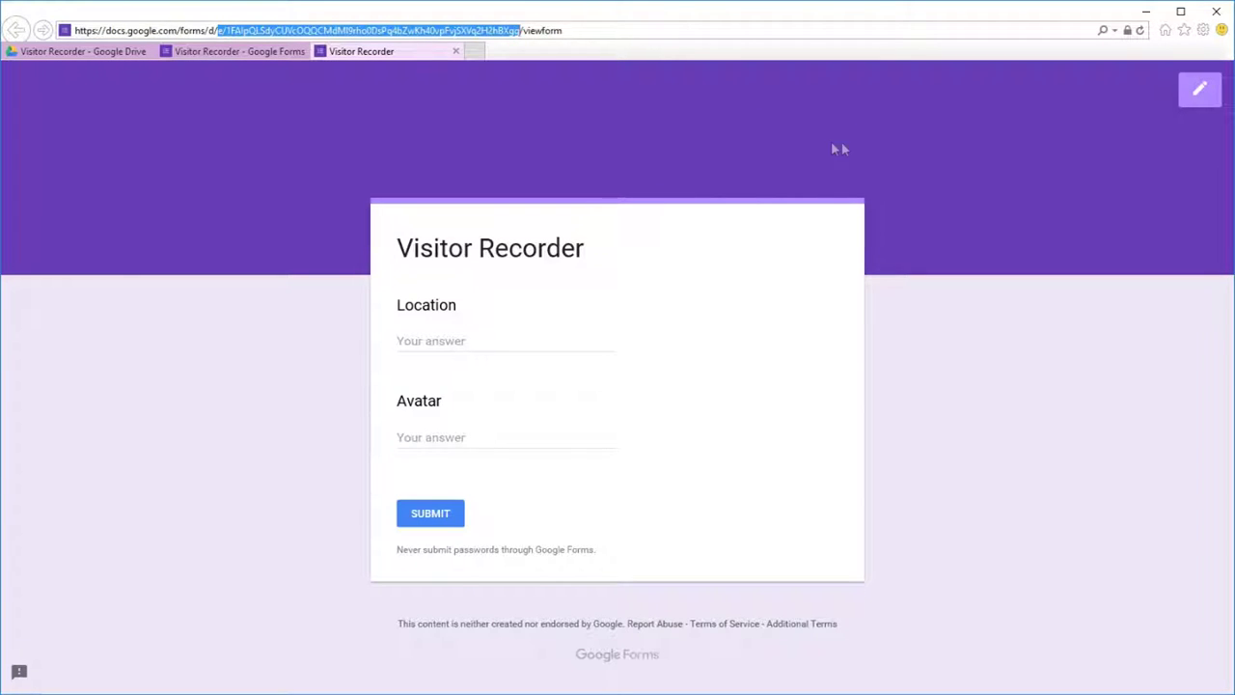
Step: Switch to a new Notepad document, paste the copied form ID followed by a line break, and minimize the window
key("super")
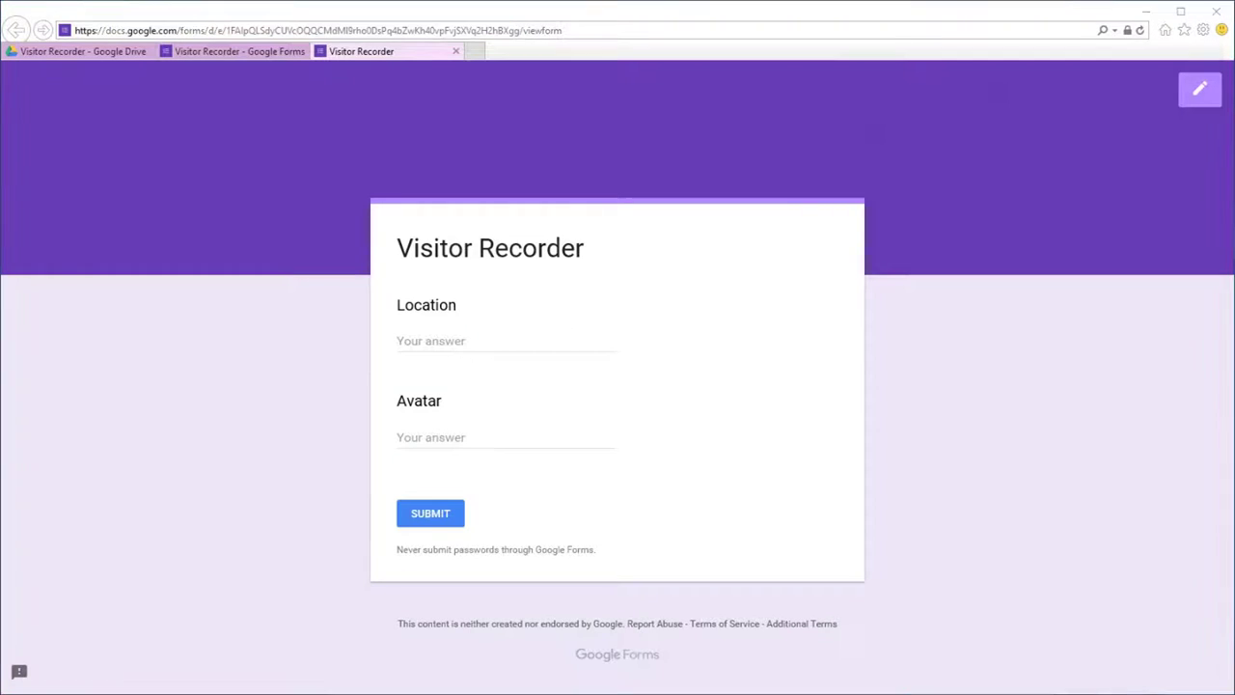
left_click(84, 439)
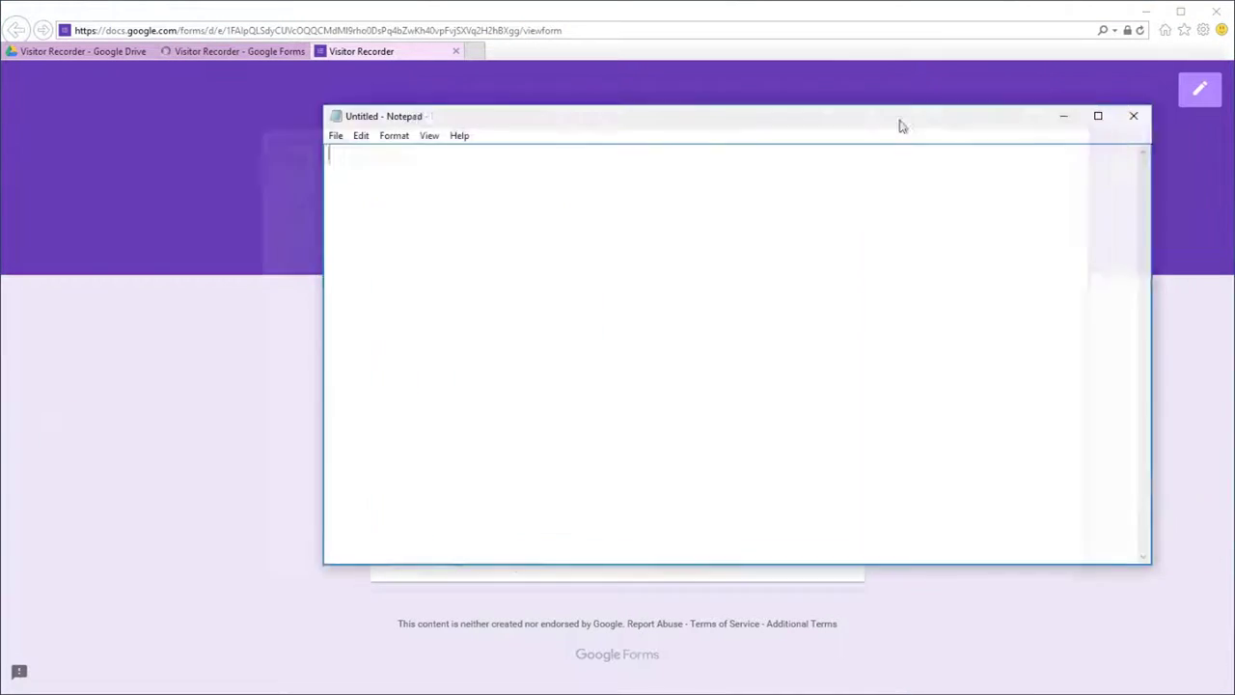
left_click_drag(899, 125, 758, 182)
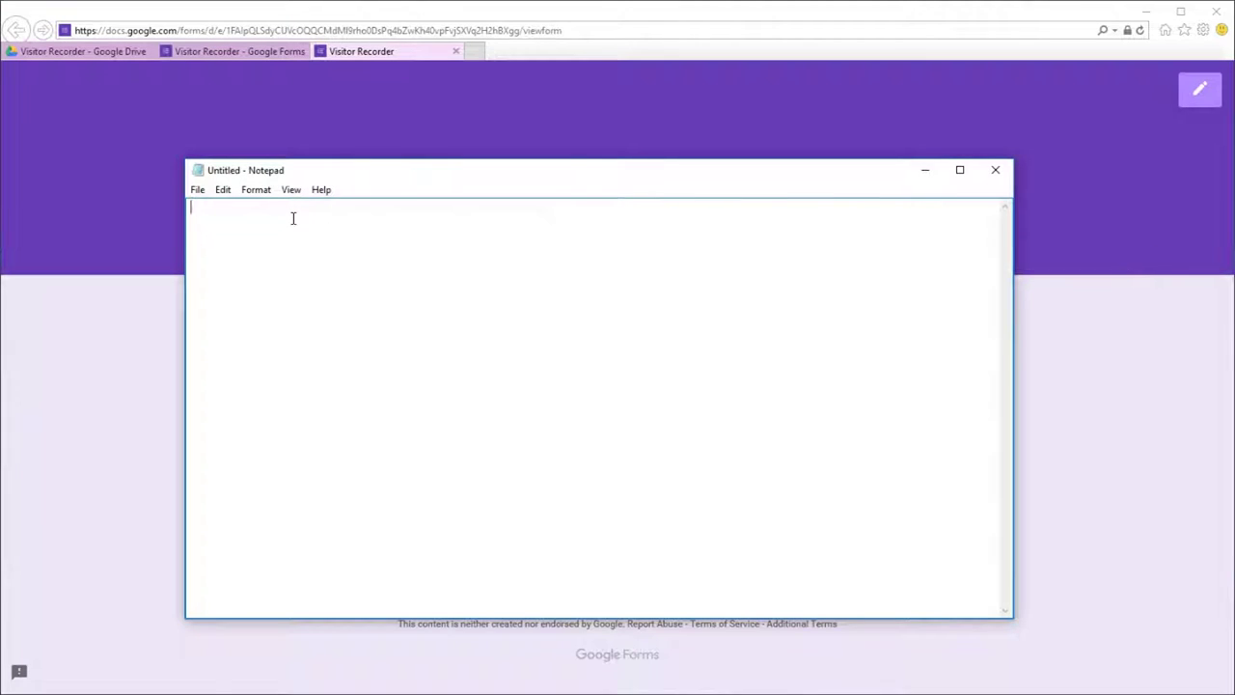
key("ctrl+v")
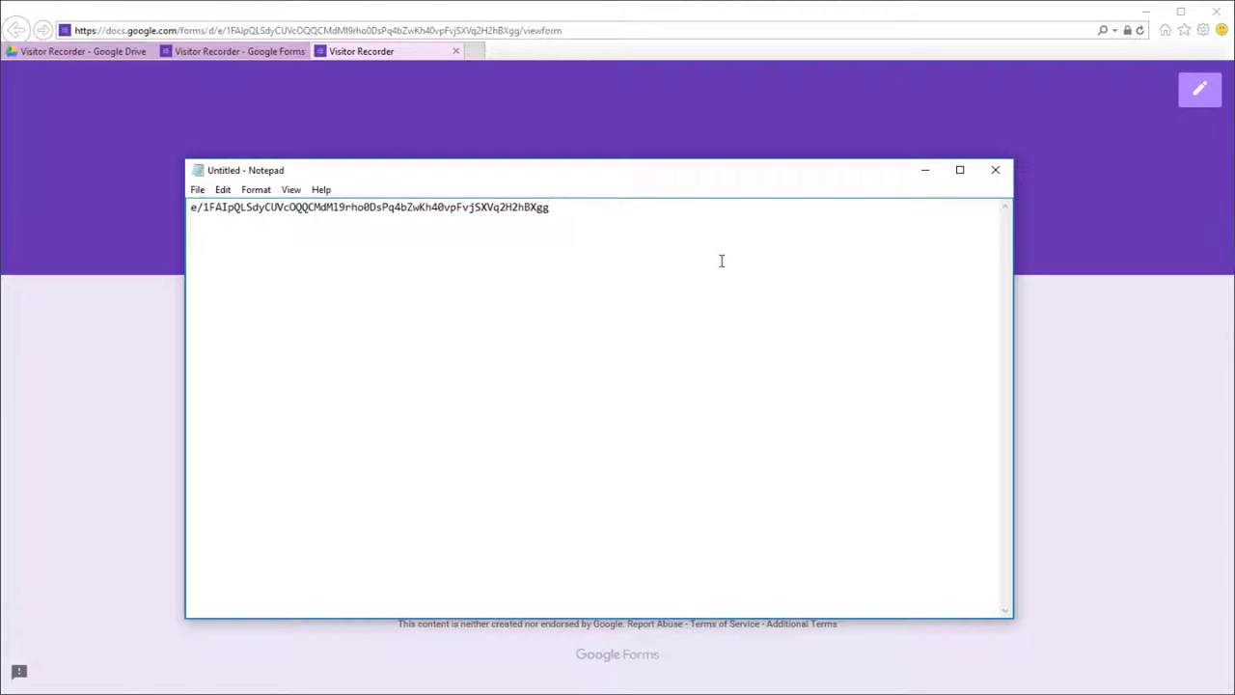
key("Return")
left_click(924, 170)
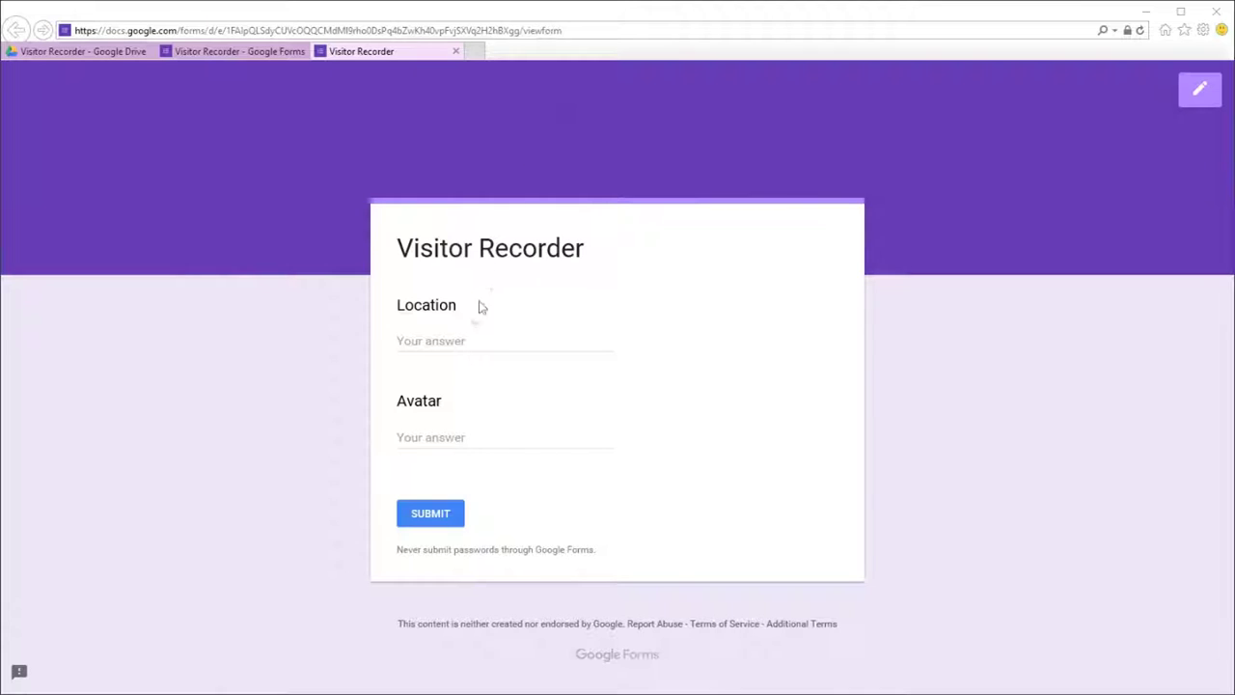
Step: Submit a test response with "Location" for Location and "Avatar" for Avatar, and close the form preview
left_click(440, 342)
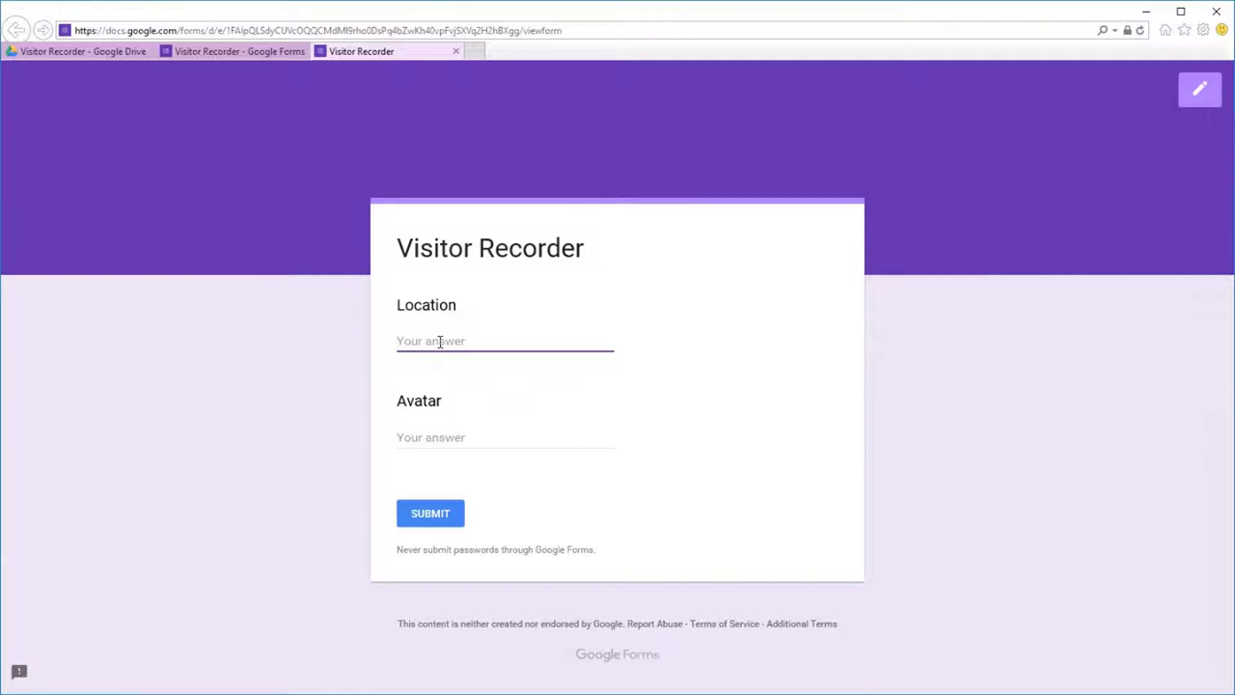
type("Location")
left_click(473, 436)
type("A")
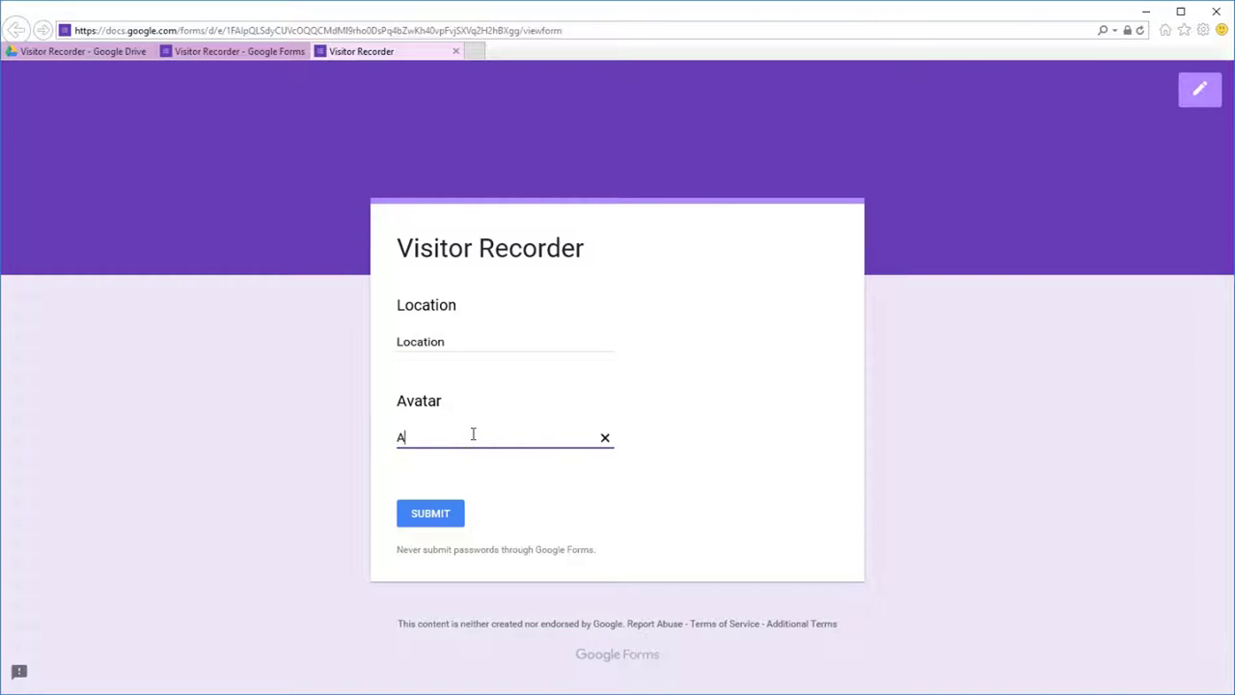
type("vatar")
left_click(436, 515)
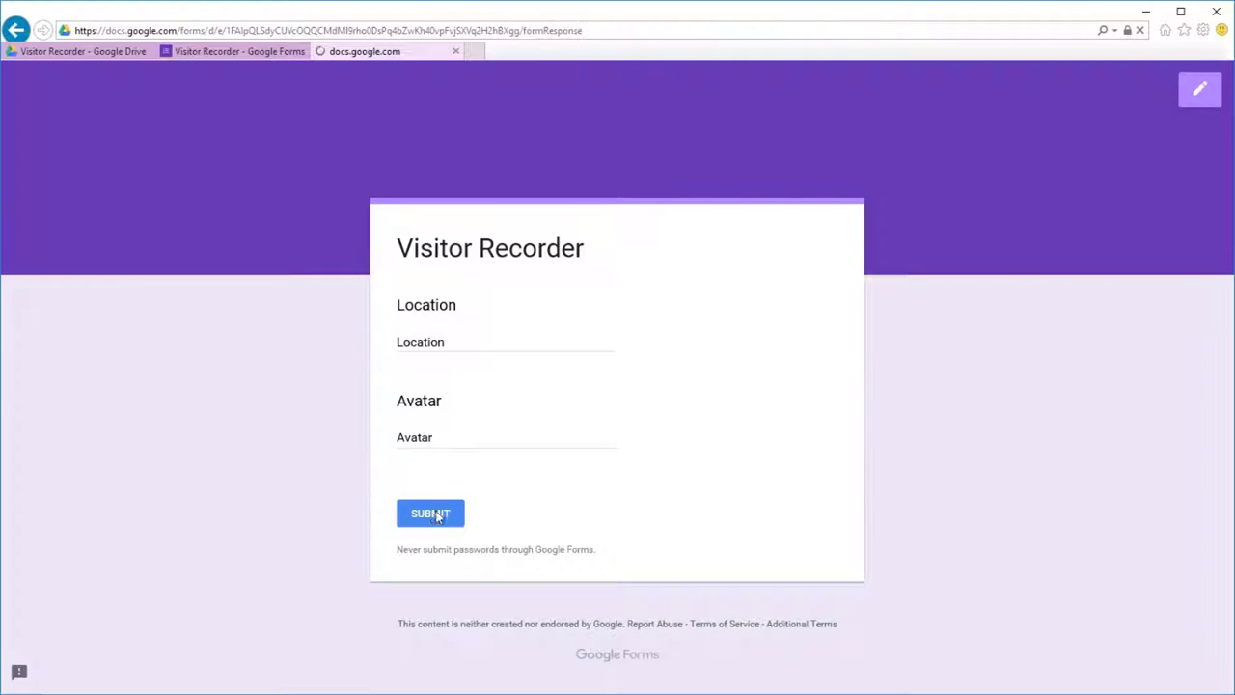
left_click(457, 53)
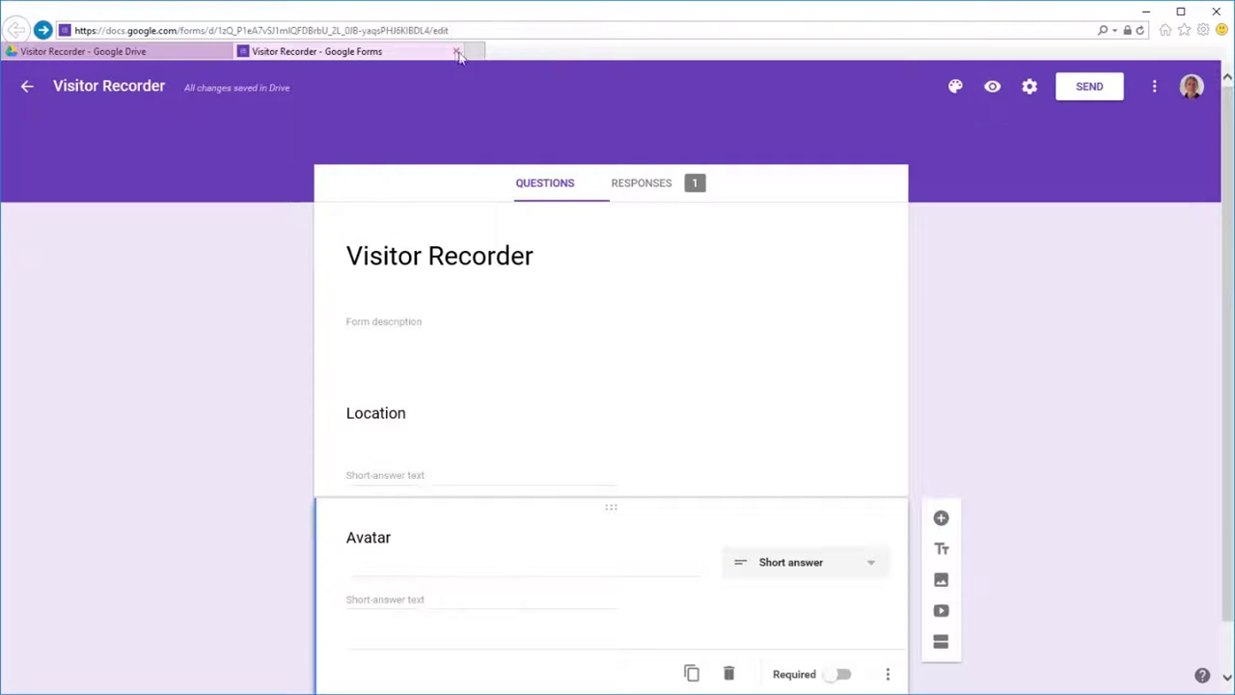
Step: Open the form's individual test response and inspect the Location answer's element to find its entry number
left_click(645, 187)
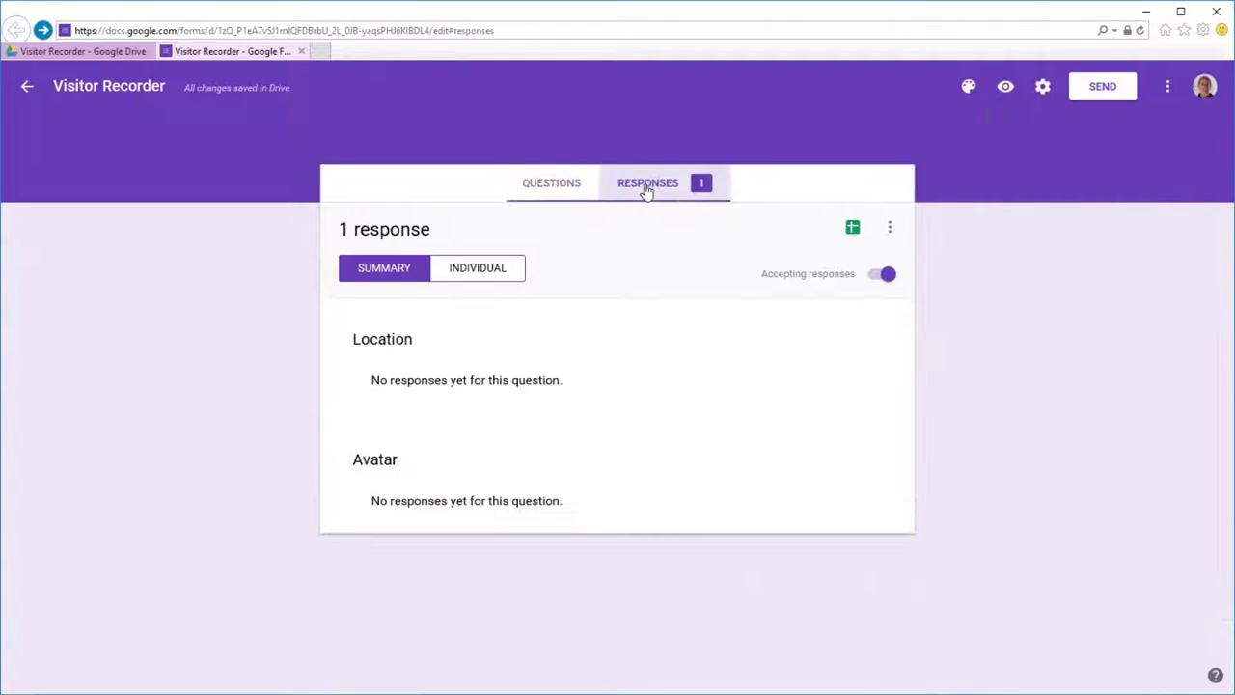
left_click(481, 271)
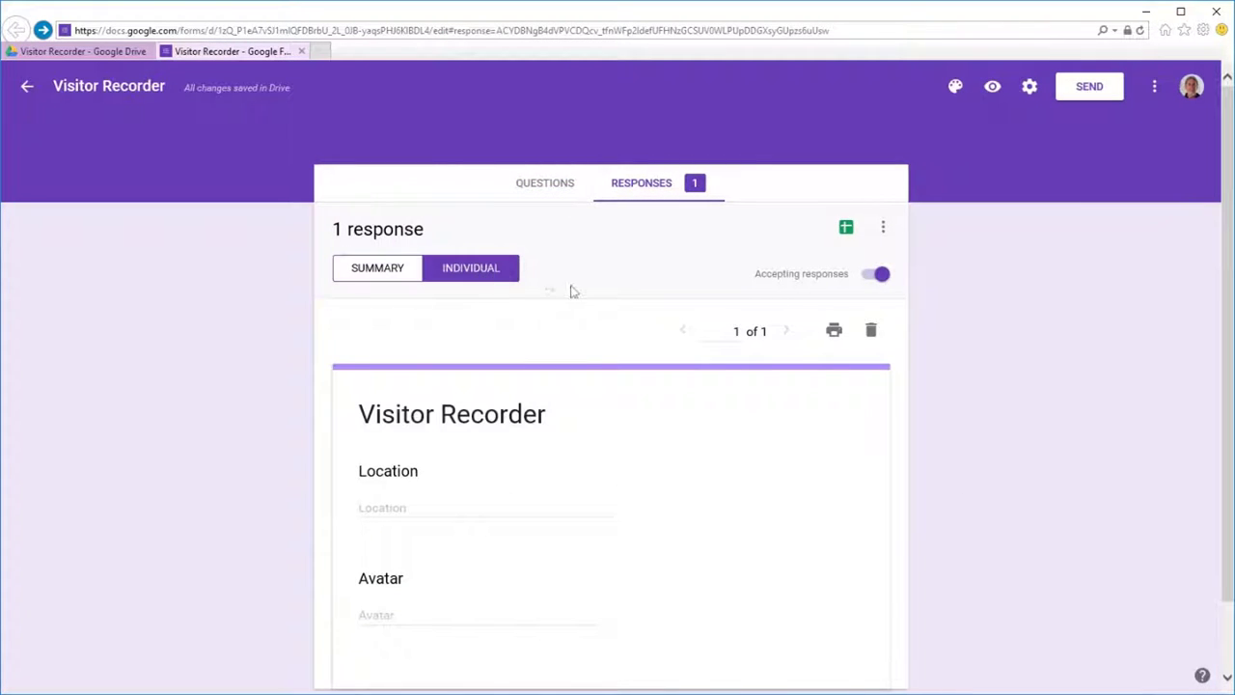
scroll(579, 295, "down", 1)
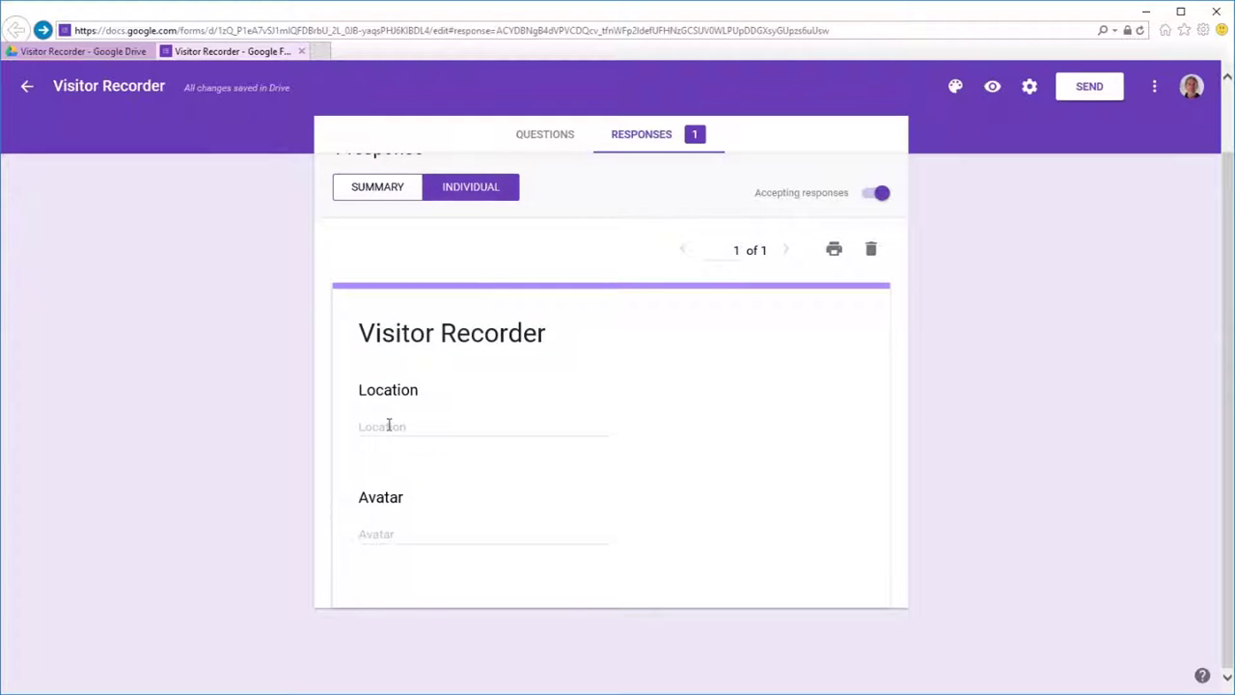
left_click(389, 426)
right_click(389, 425)
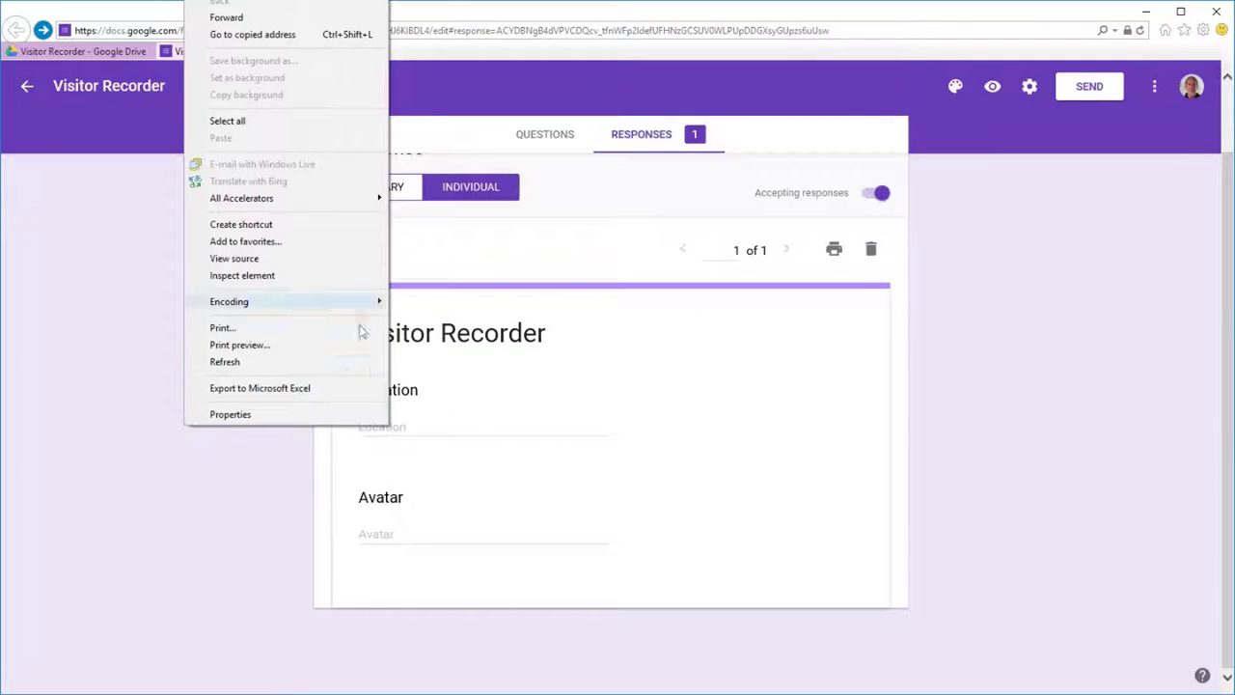
left_click(345, 276)
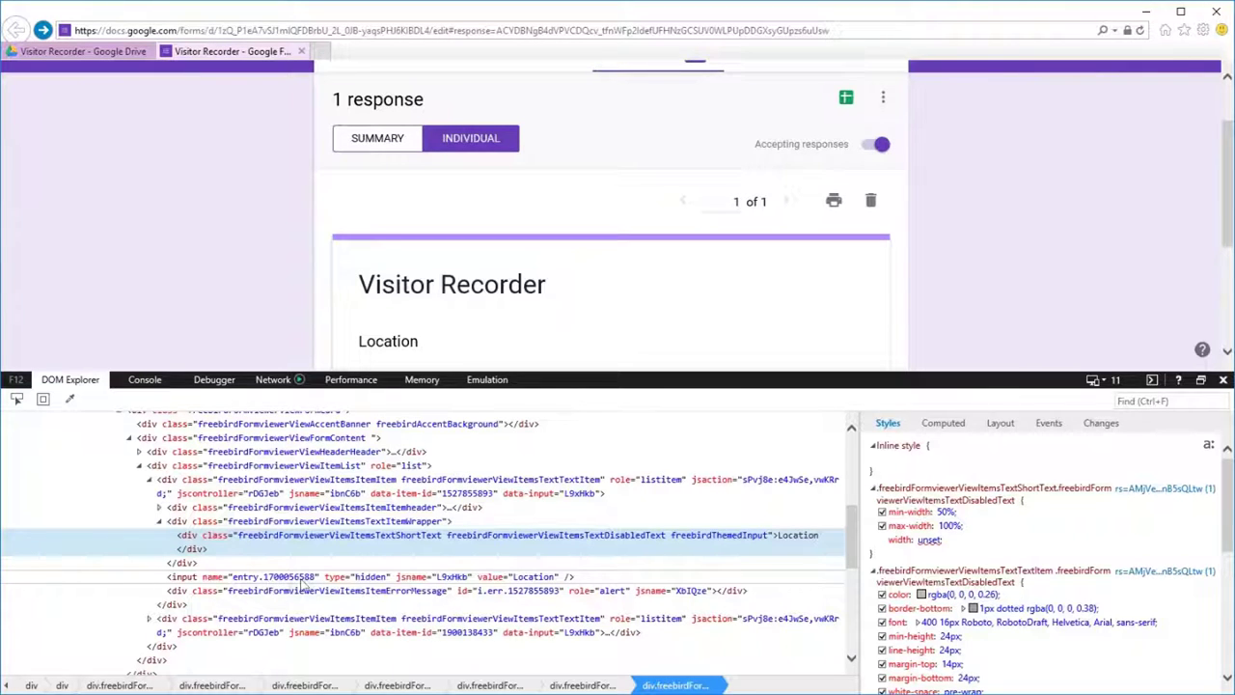
scroll(413, 547, "down", 1)
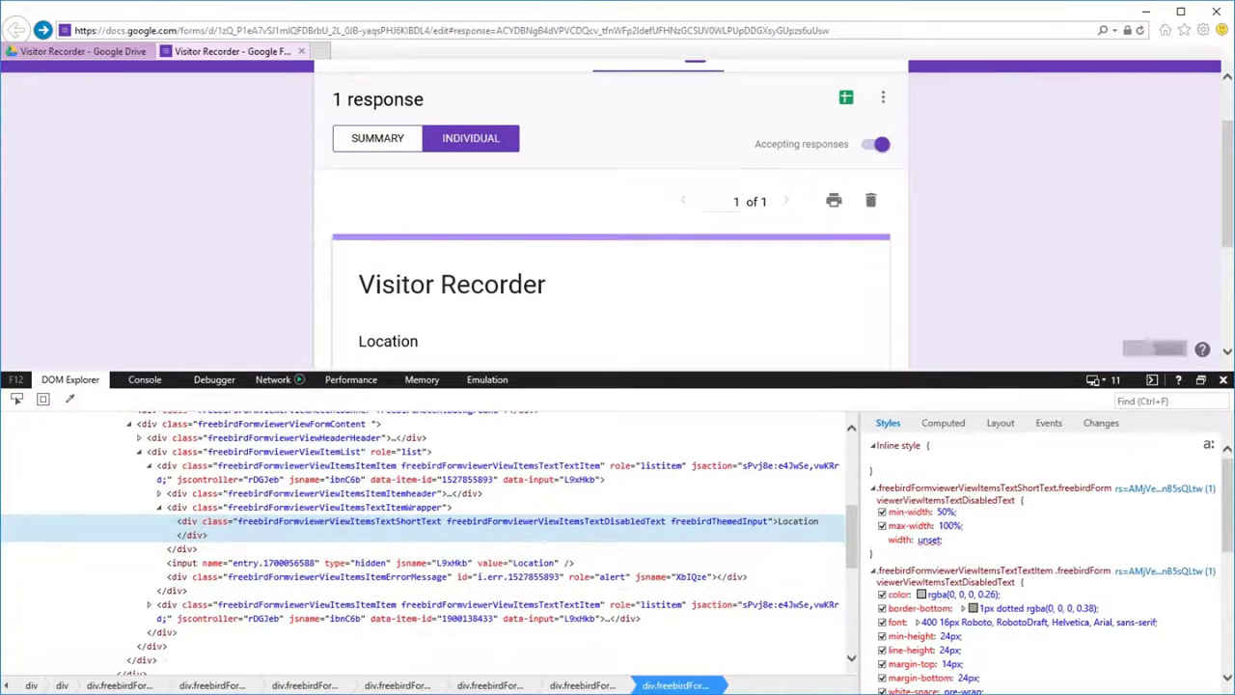
key("alt+Tab")
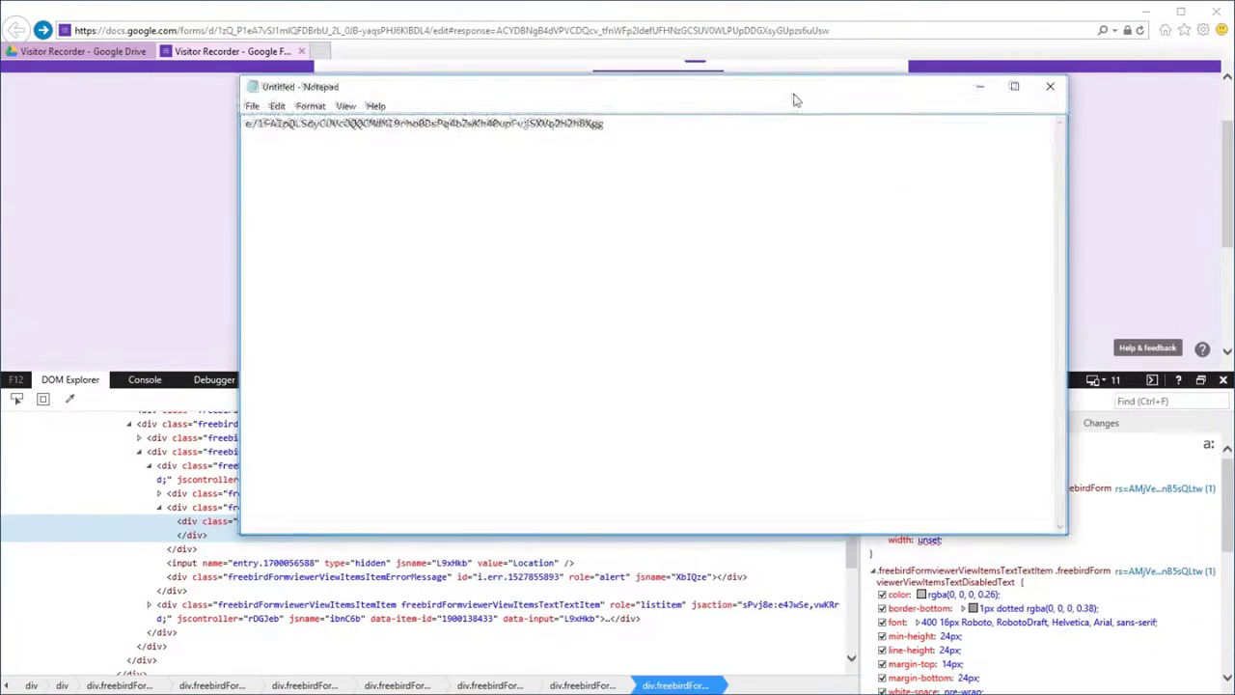
left_click(286, 135)
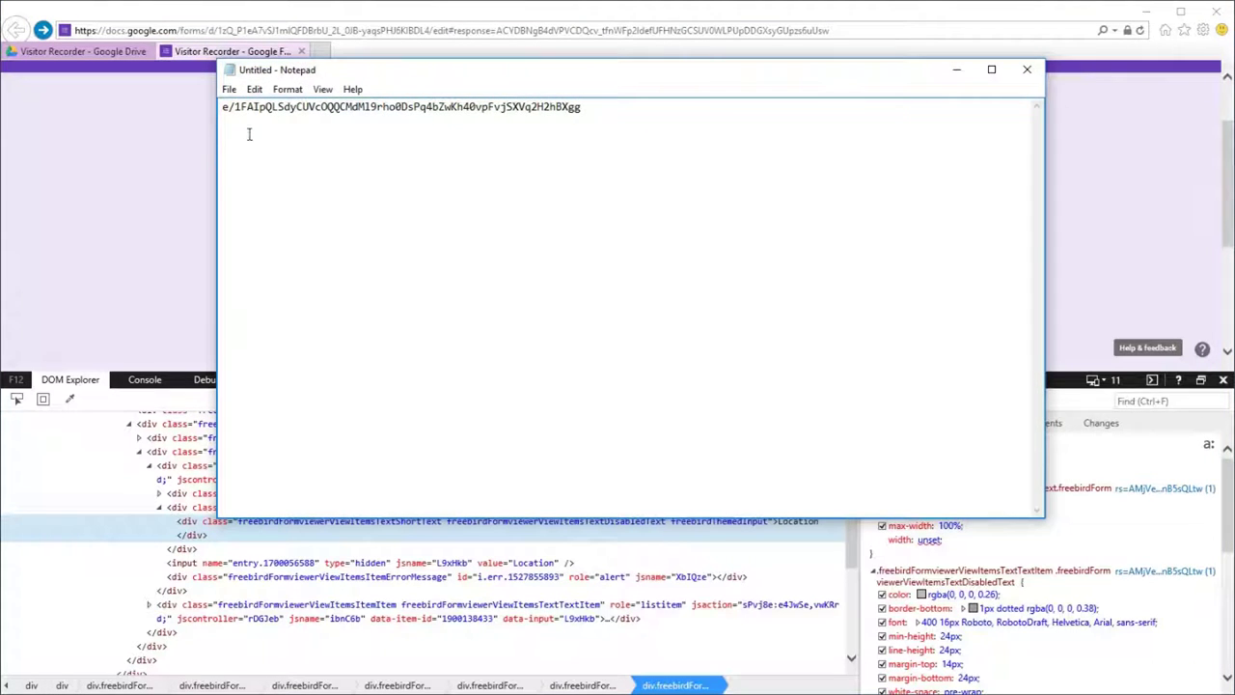
type("1700056588")
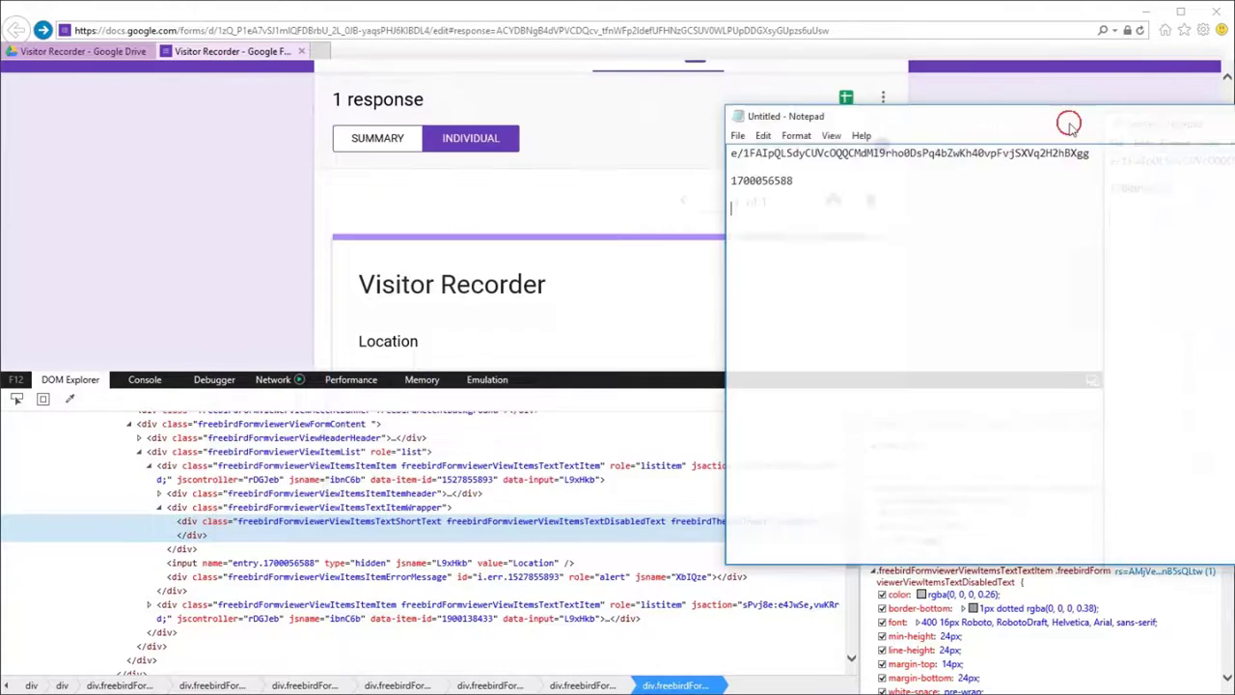
left_click_drag(526, 73, 1234, 125)
Step: Close the developer tools and inspect the Avatar answer's element in the response to find its entry number
key("F12")
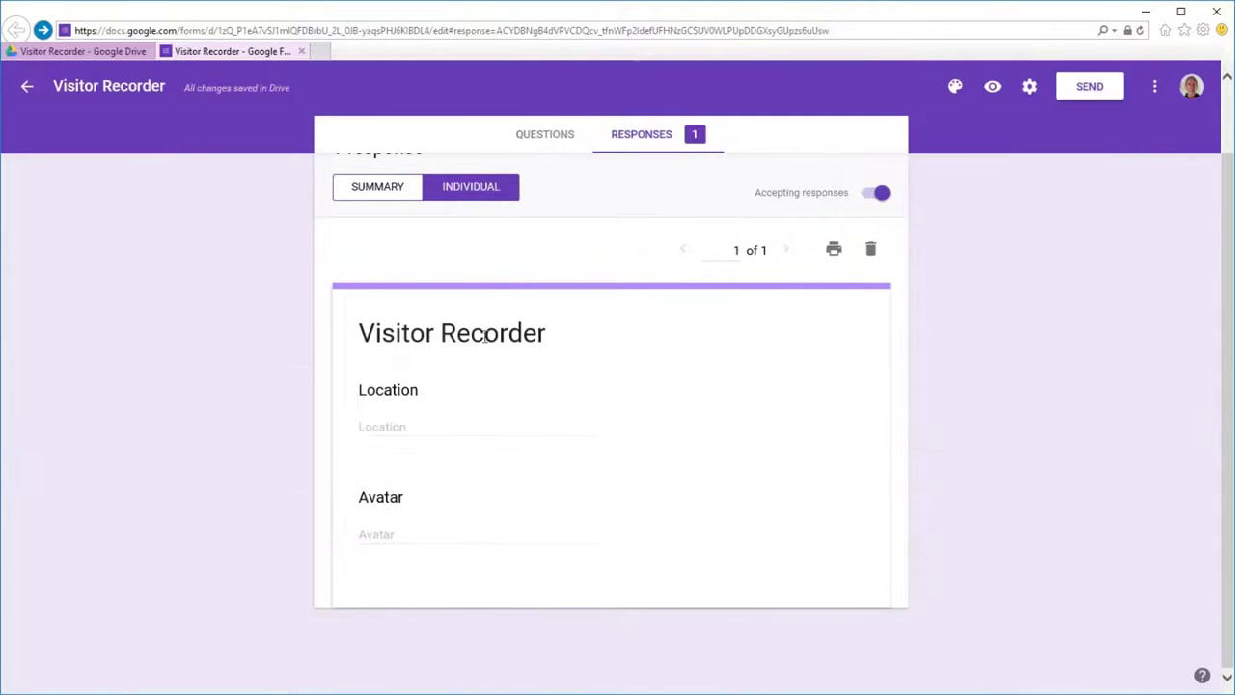
right_click(391, 537)
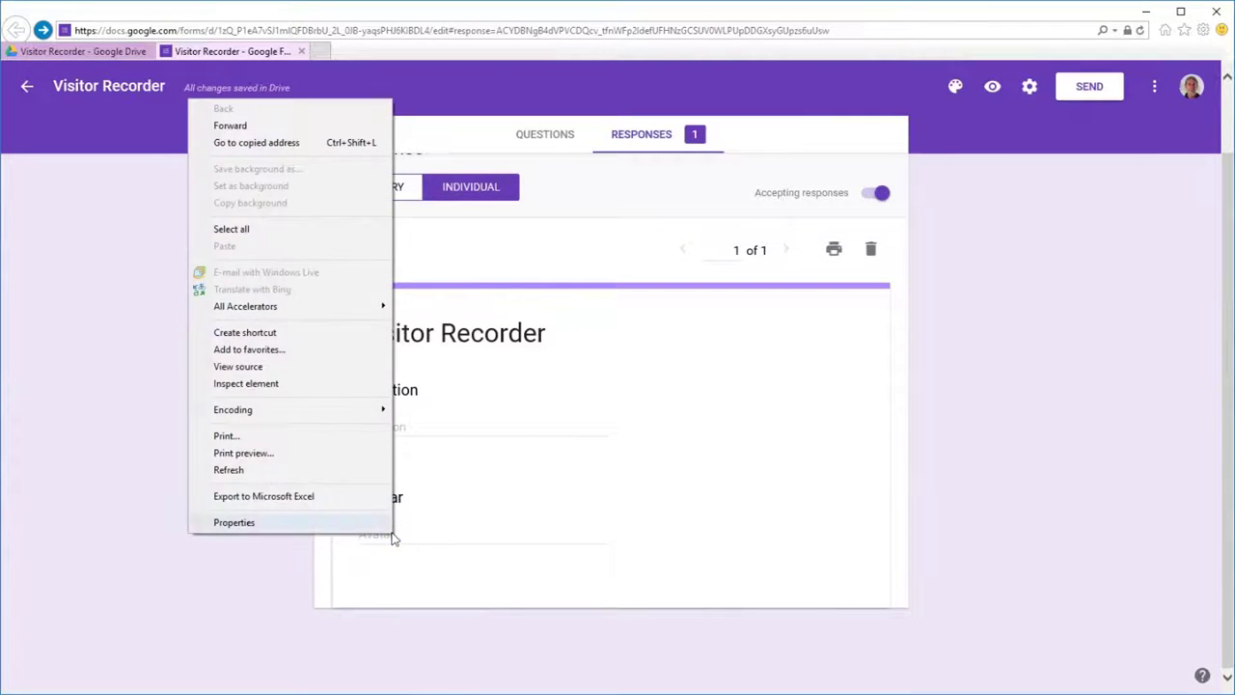
left_click(338, 386)
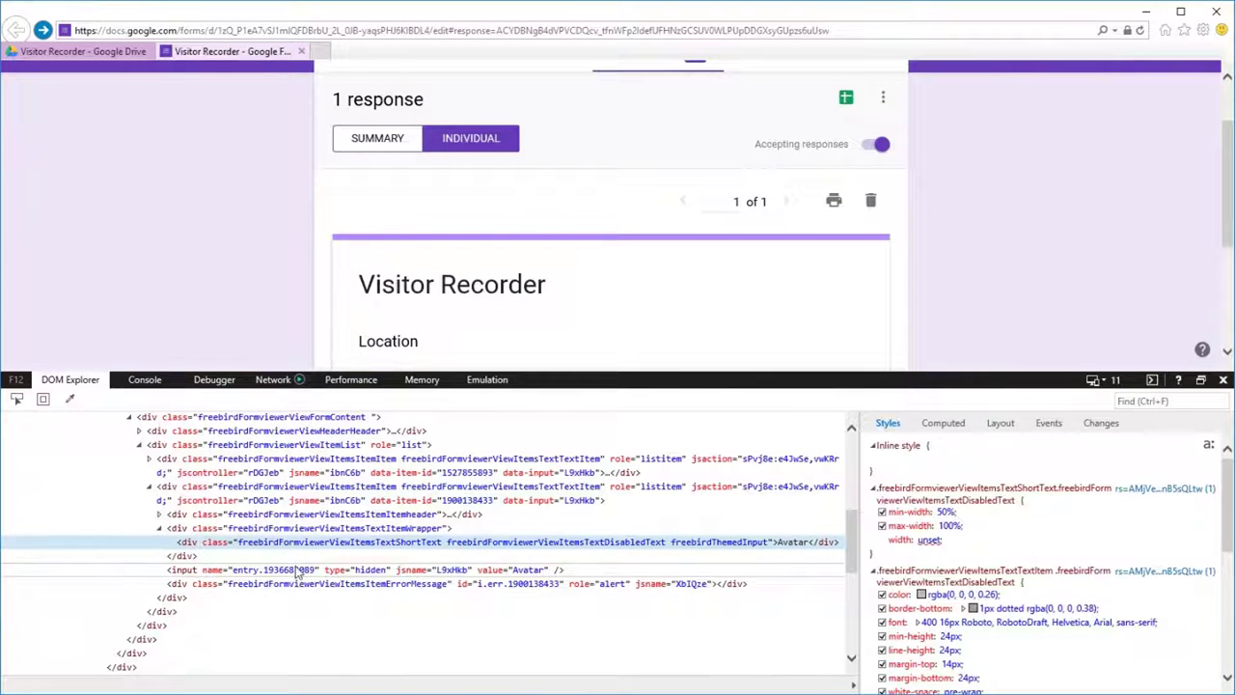
scroll(289, 569, "down", 1)
key("alt+Tab")
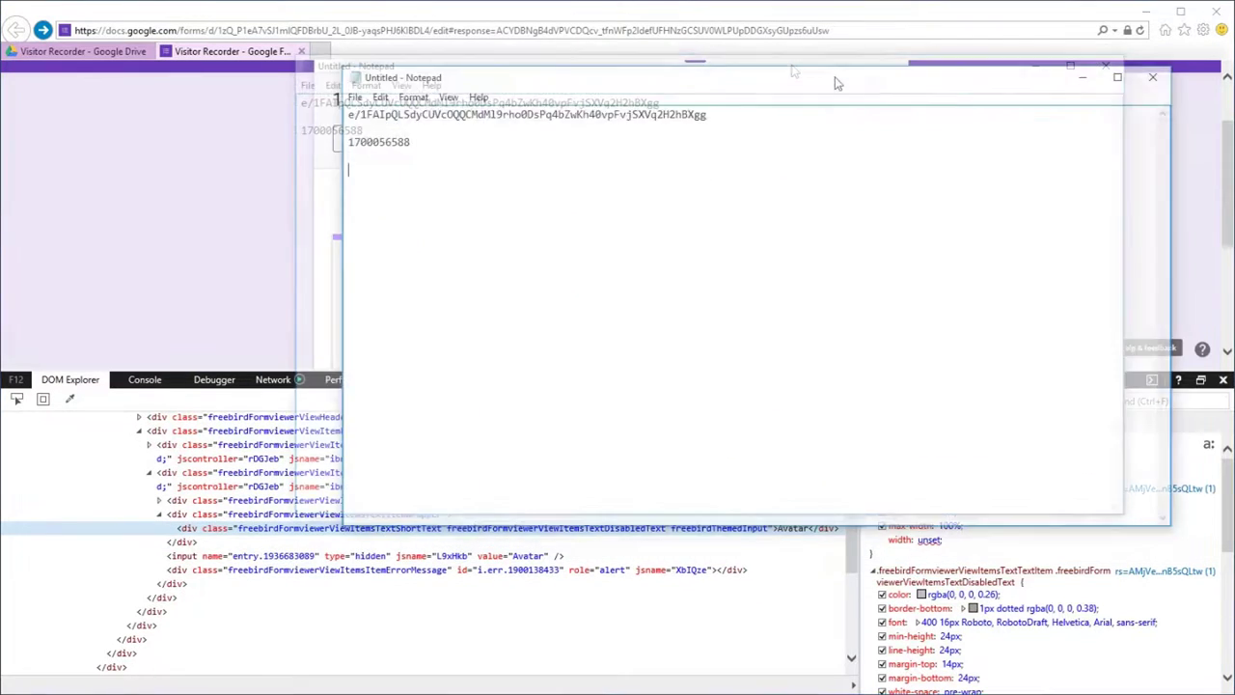
left_click_drag(796, 82, 757, 79)
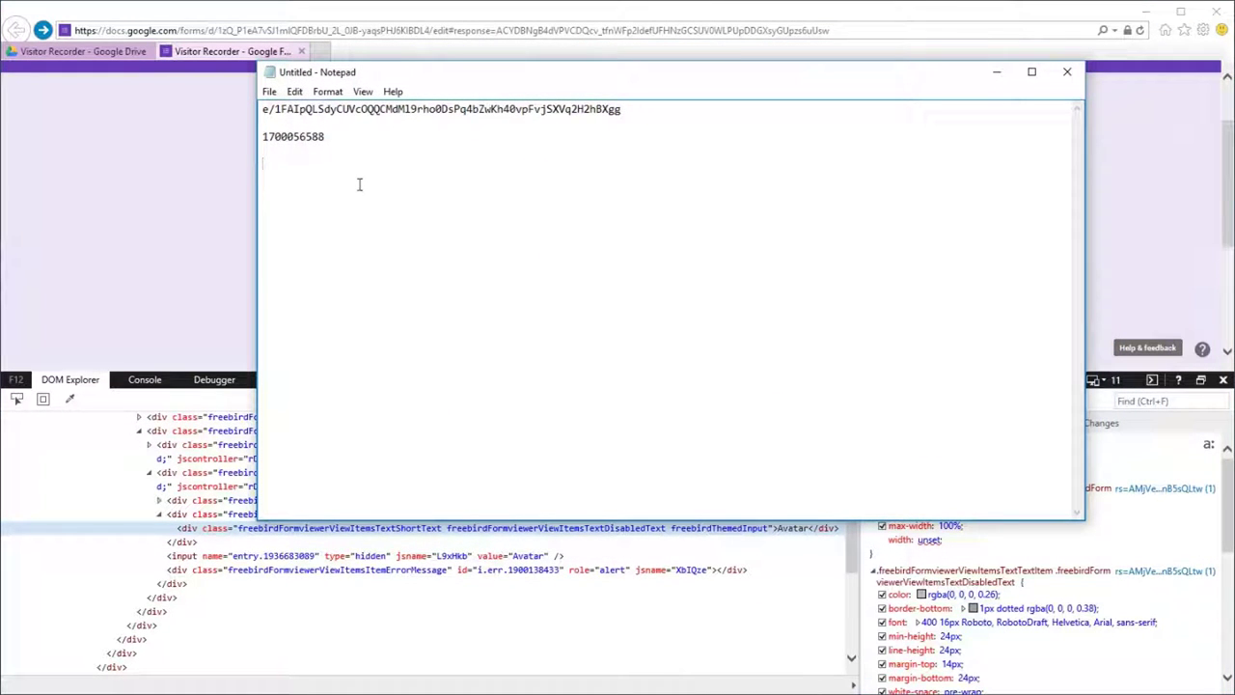
type("1936683089")
key("alt+Tab")
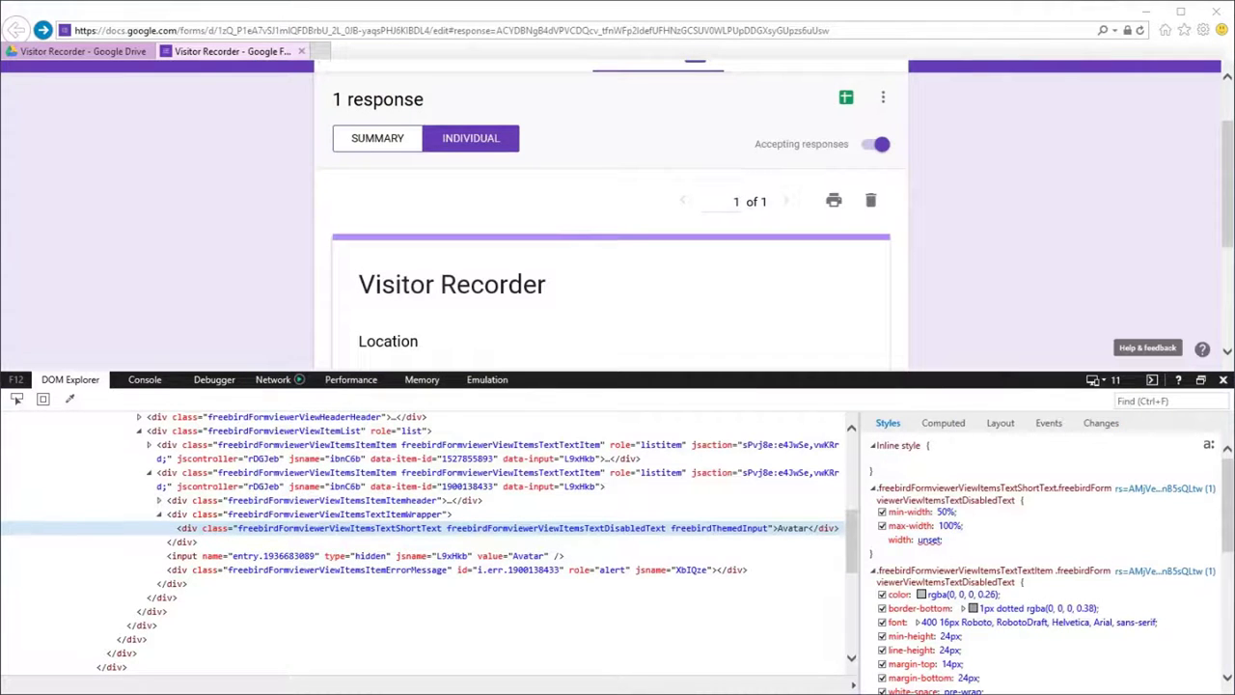
Step: Close the developer tools and the form, check the test entry in the Visitor Recorder (Responses) spreadsheet, and close it
left_click(1223, 379)
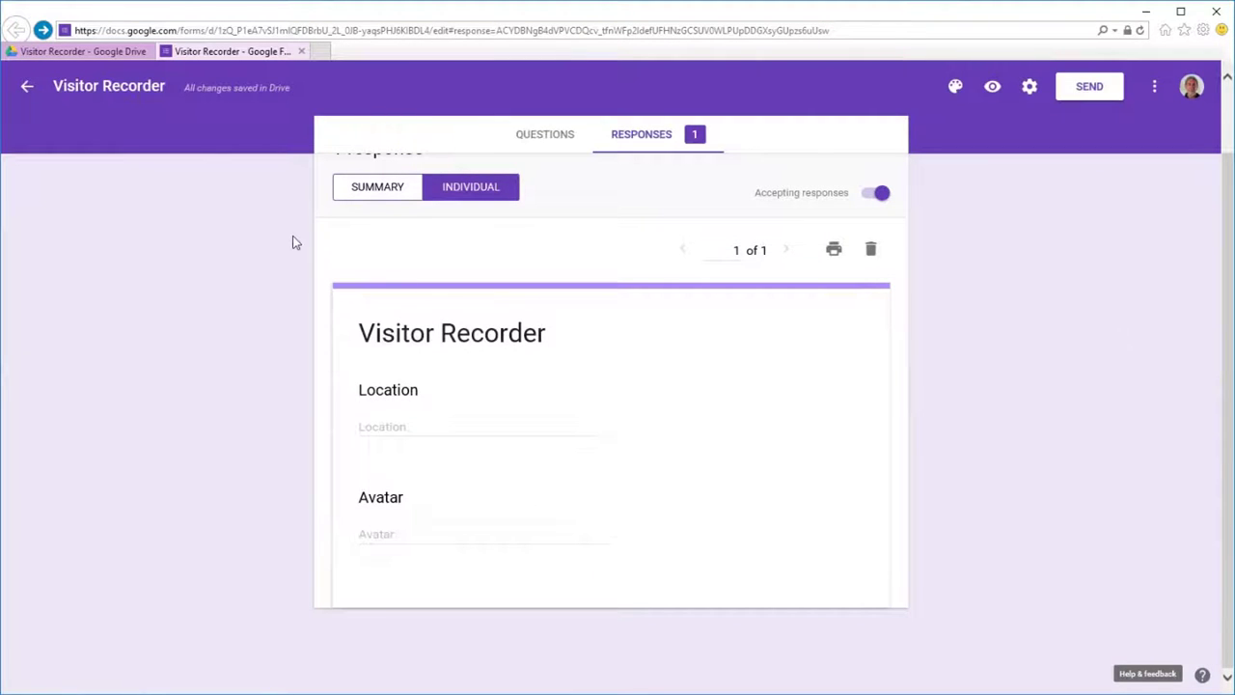
left_click(302, 52)
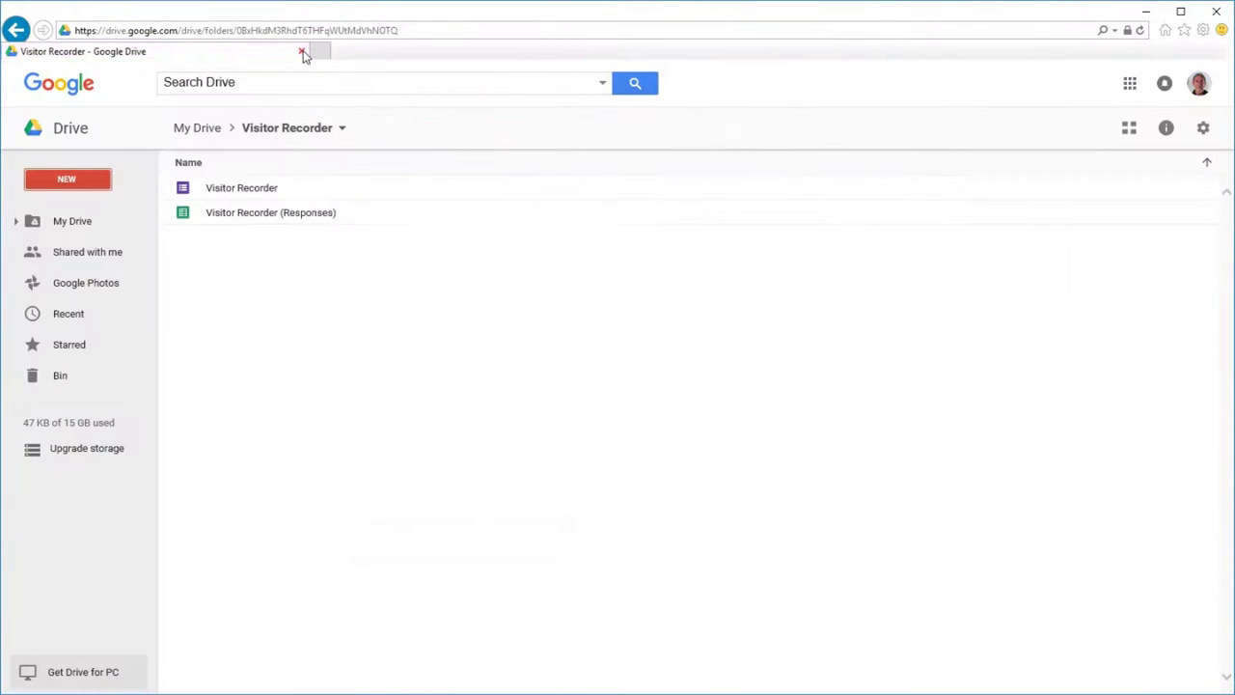
double_click(248, 212)
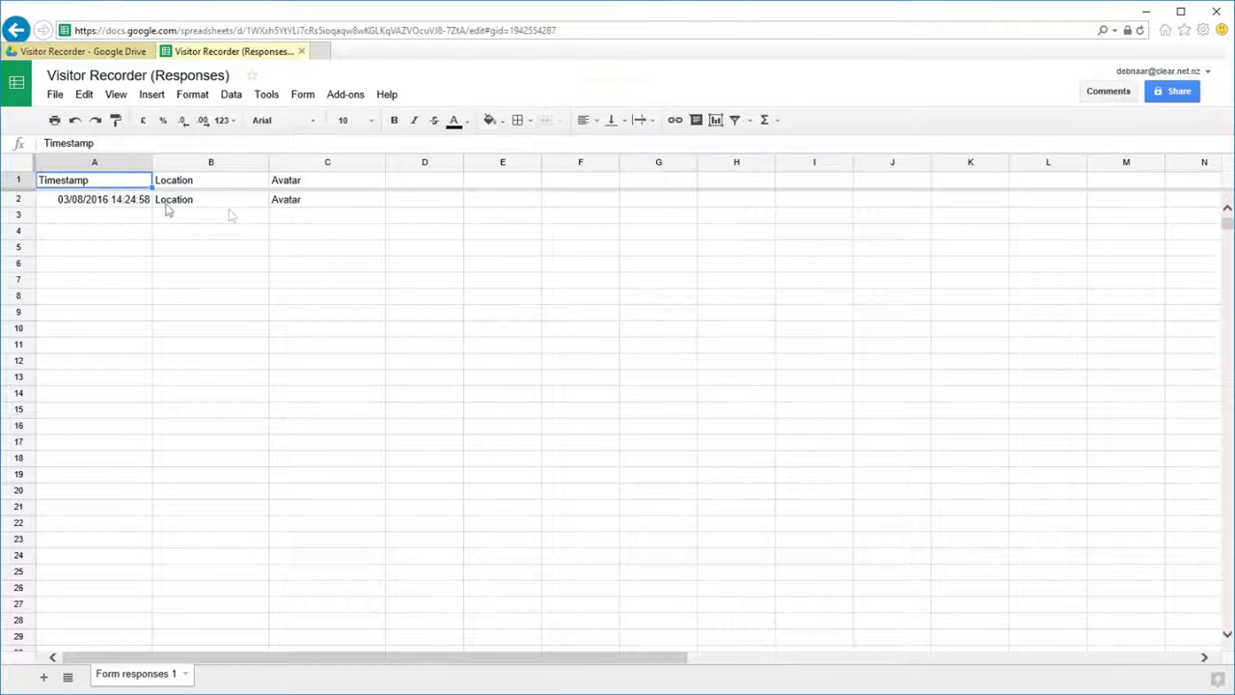
left_click(303, 52)
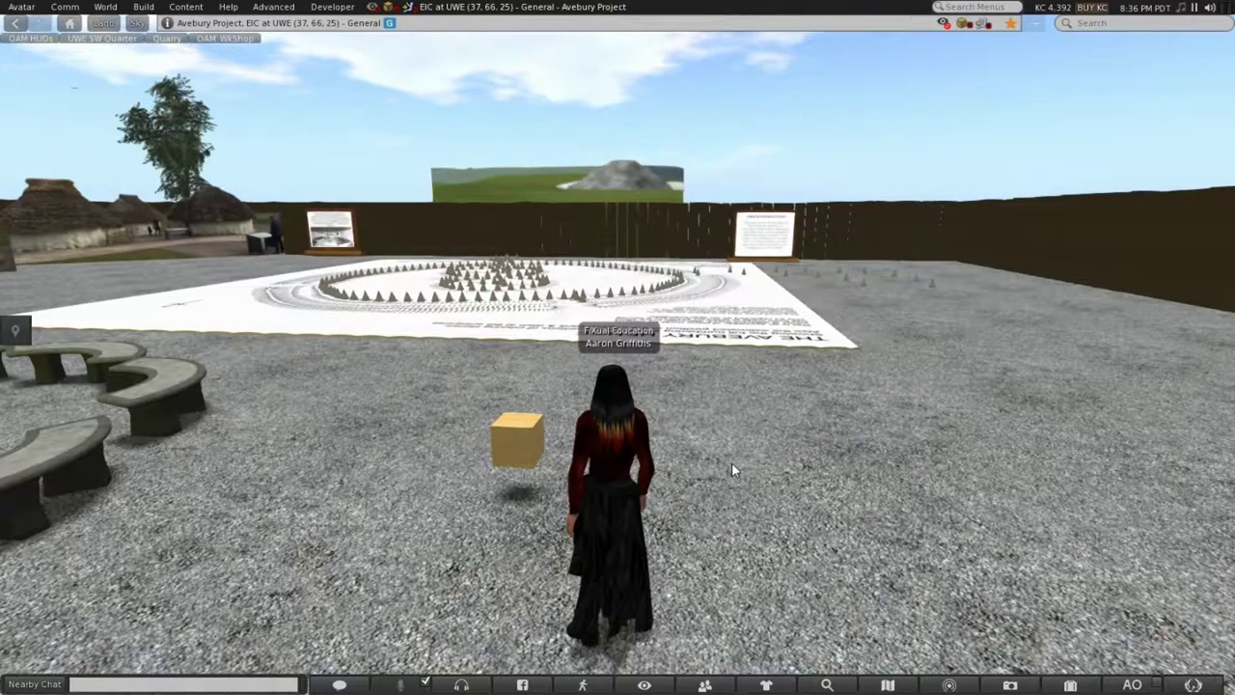
Step: In the Firestorm virtual world viewer, open the Google Form Details notecard from the Avebury scripts folder in the inventory
key("ctrl+i")
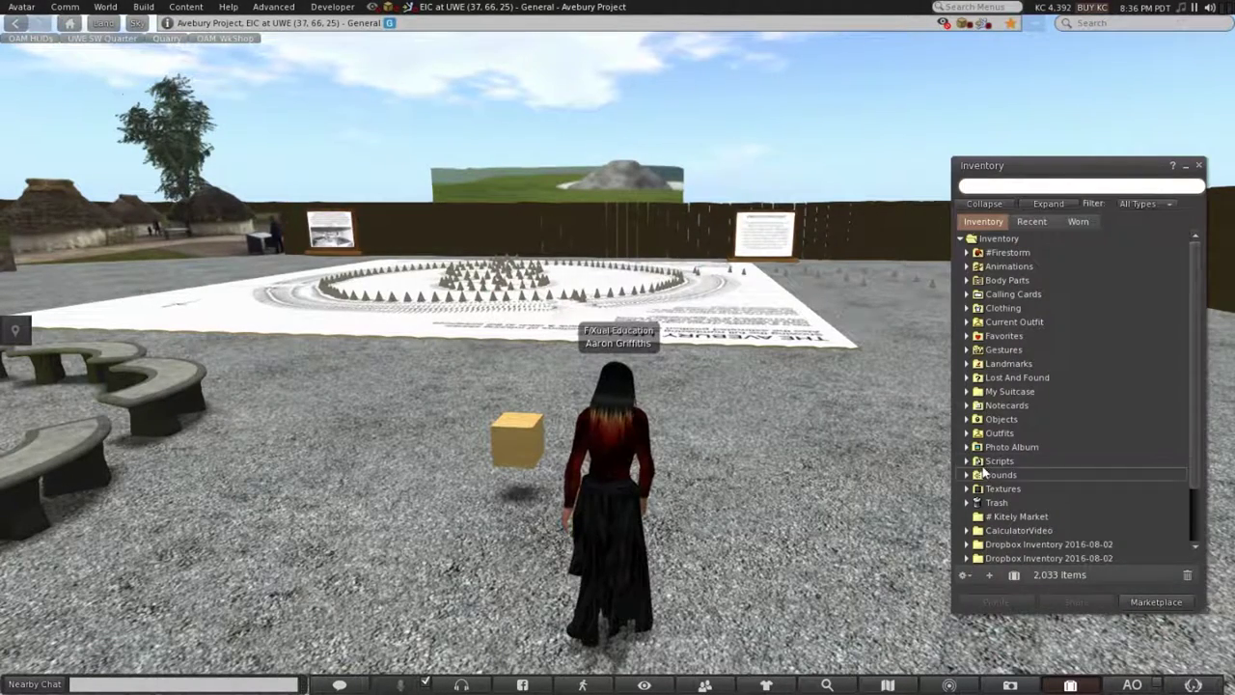
left_click(976, 461)
left_click(968, 461)
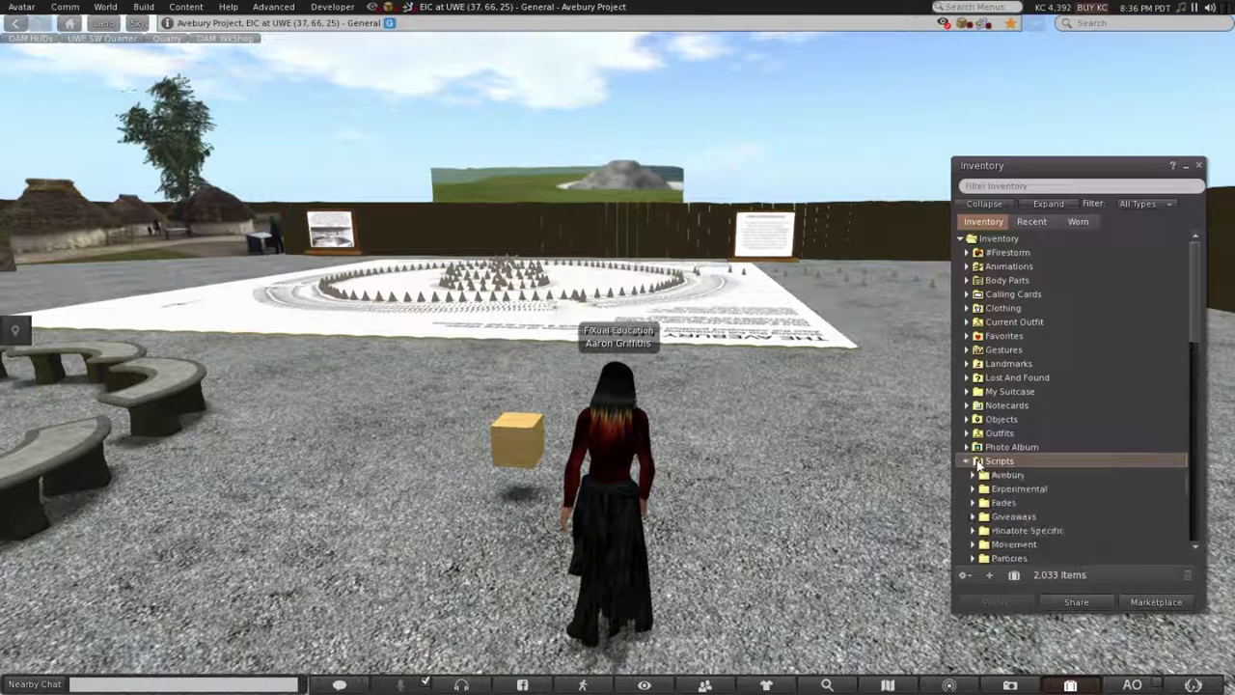
left_click(972, 475)
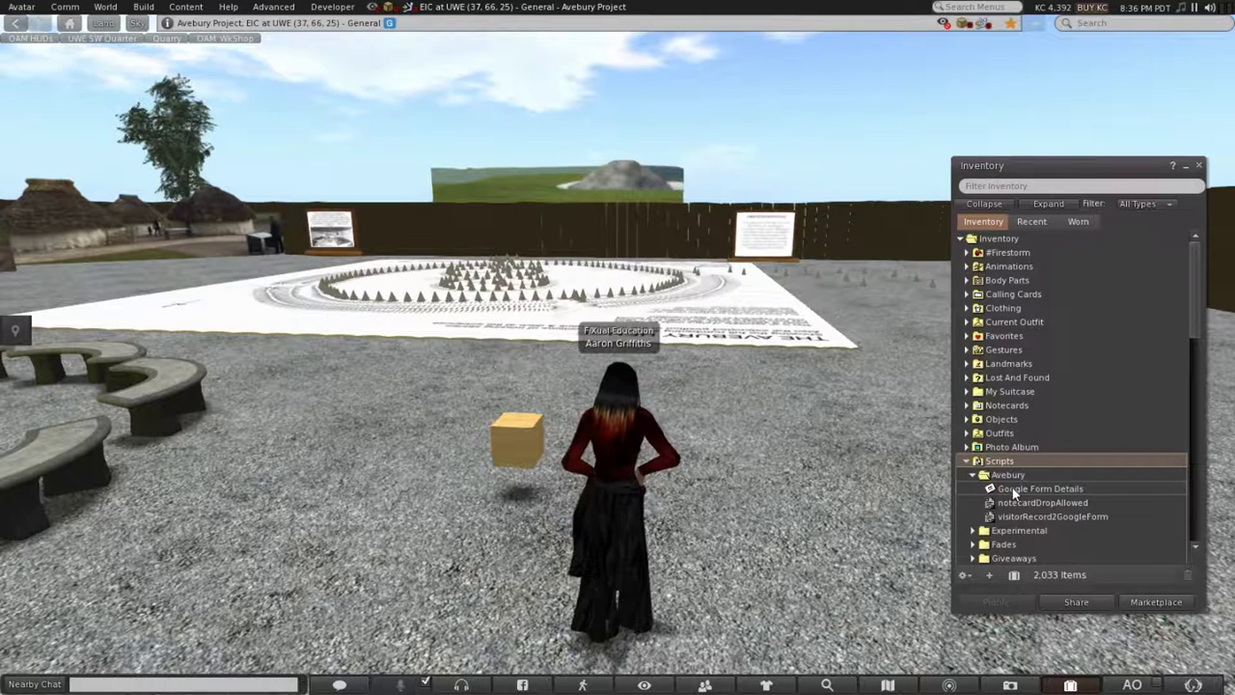
double_click(1013, 487)
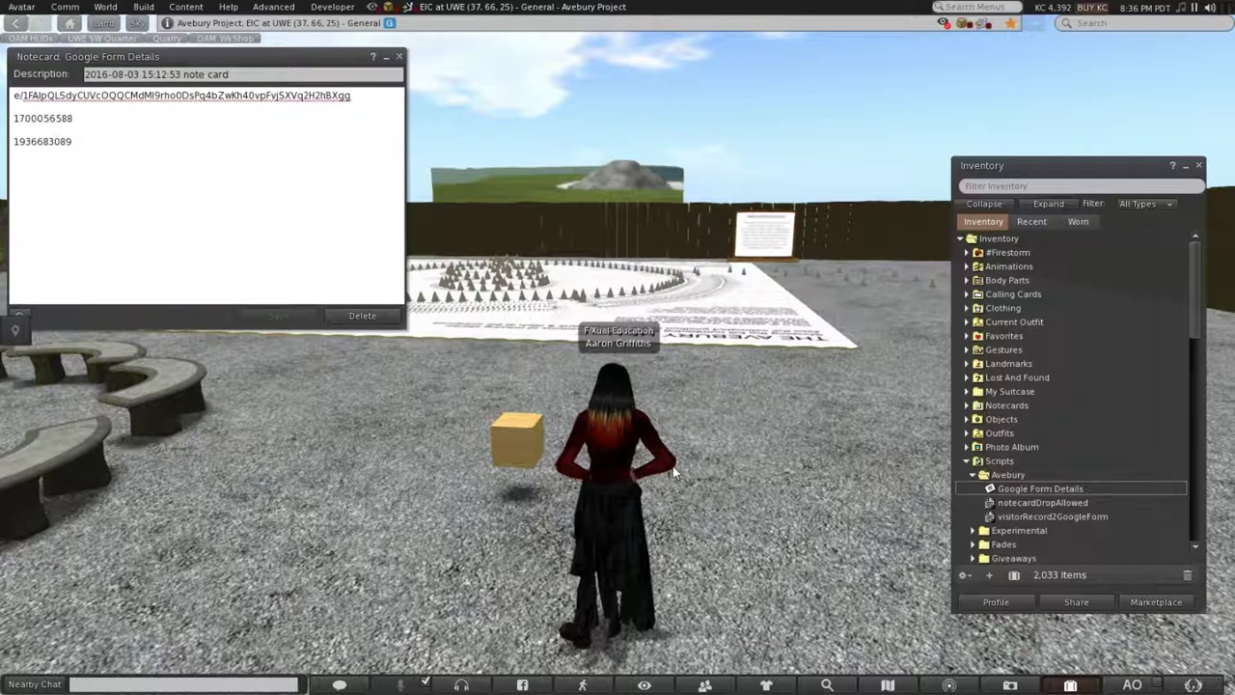
Step: Add the visitorRecord2GoogleForm script to the wooden box's contents and open the script for editing
right_click(521, 445)
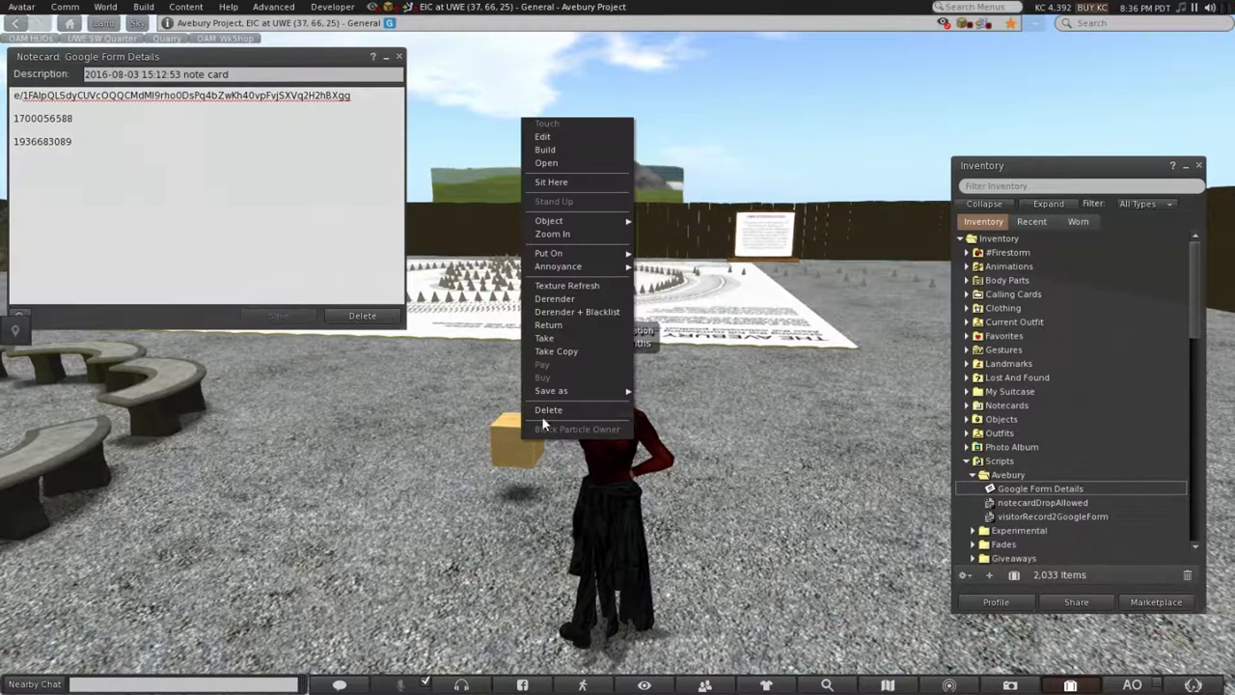
left_click(554, 137)
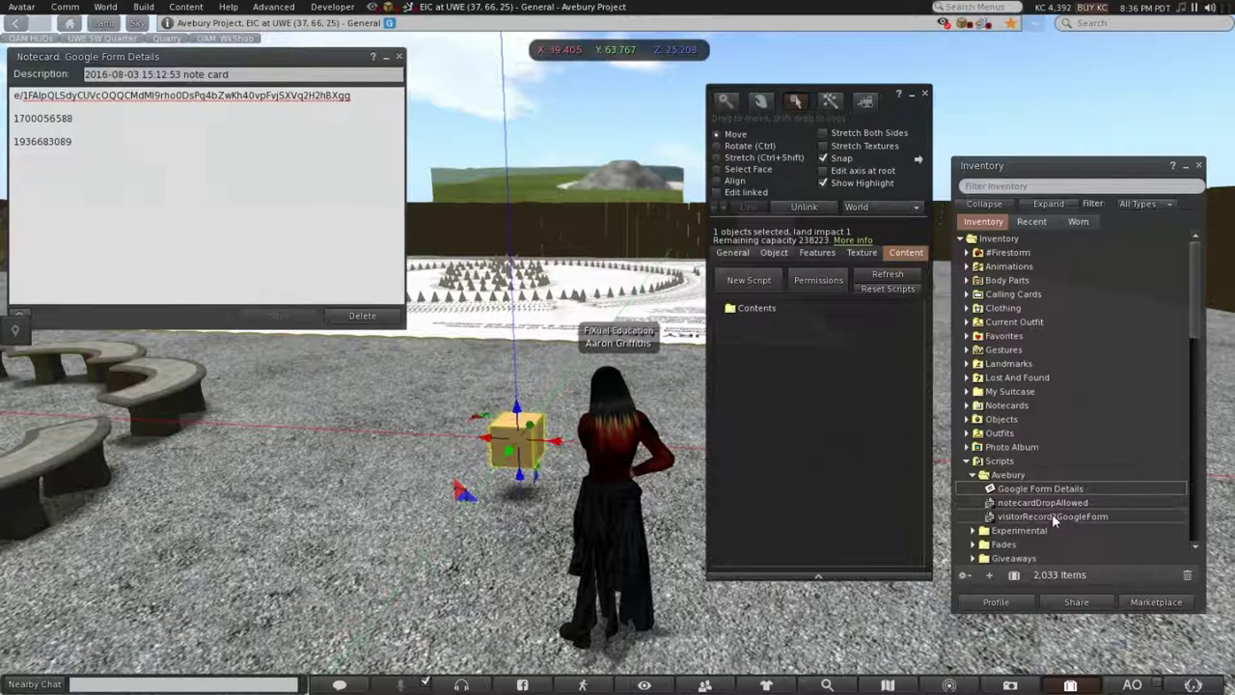
left_click_drag(1052, 514, 786, 374)
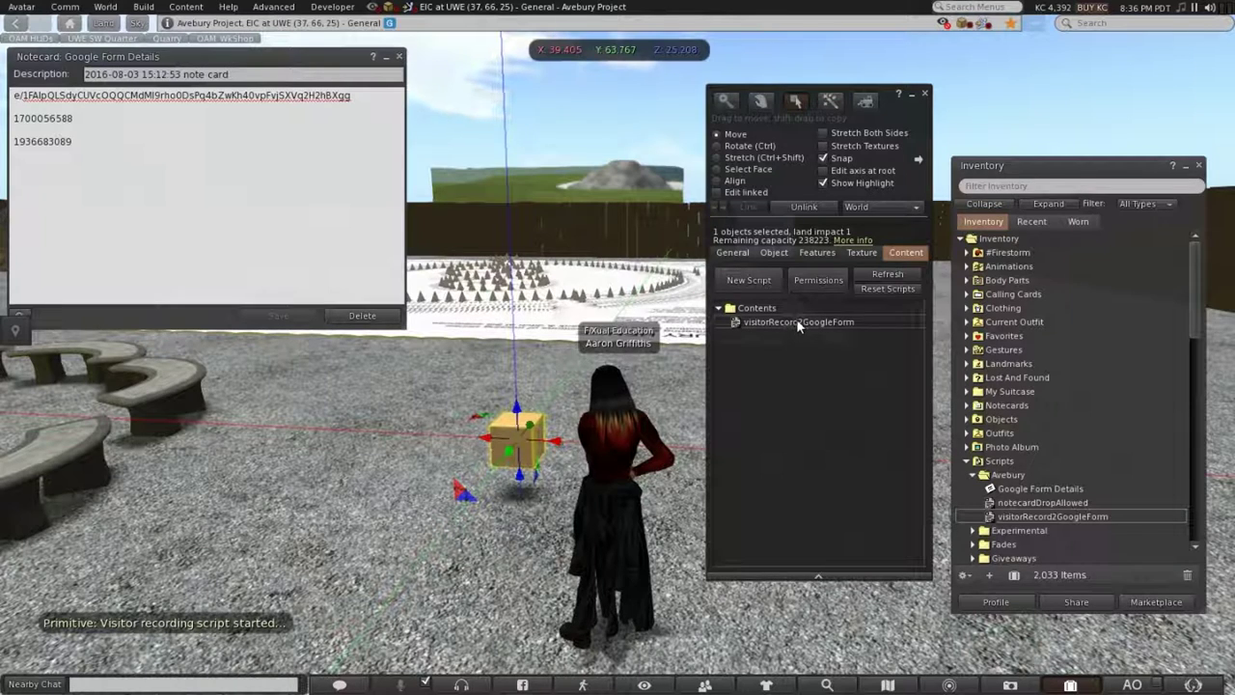
double_click(796, 322)
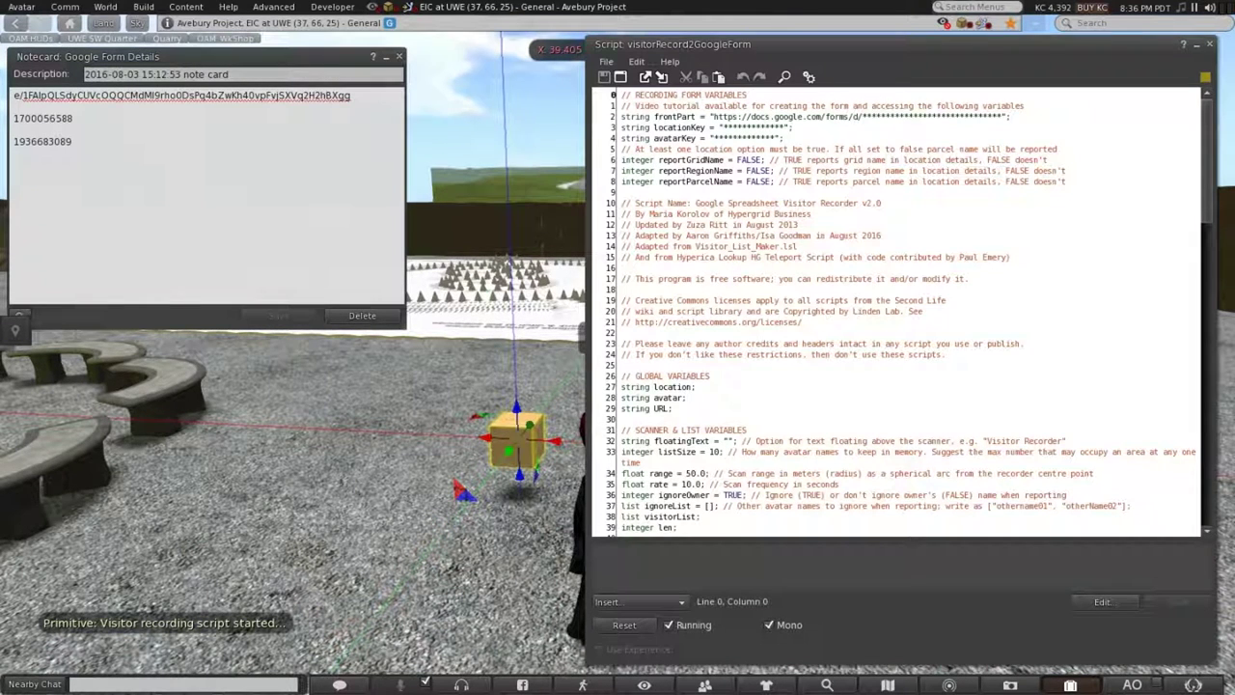
Step: Replace the asterisk placeholder in the script's frontPart address with the form ID copied from the notecard, starting with "e/"
left_click_drag(350, 95, 13, 95)
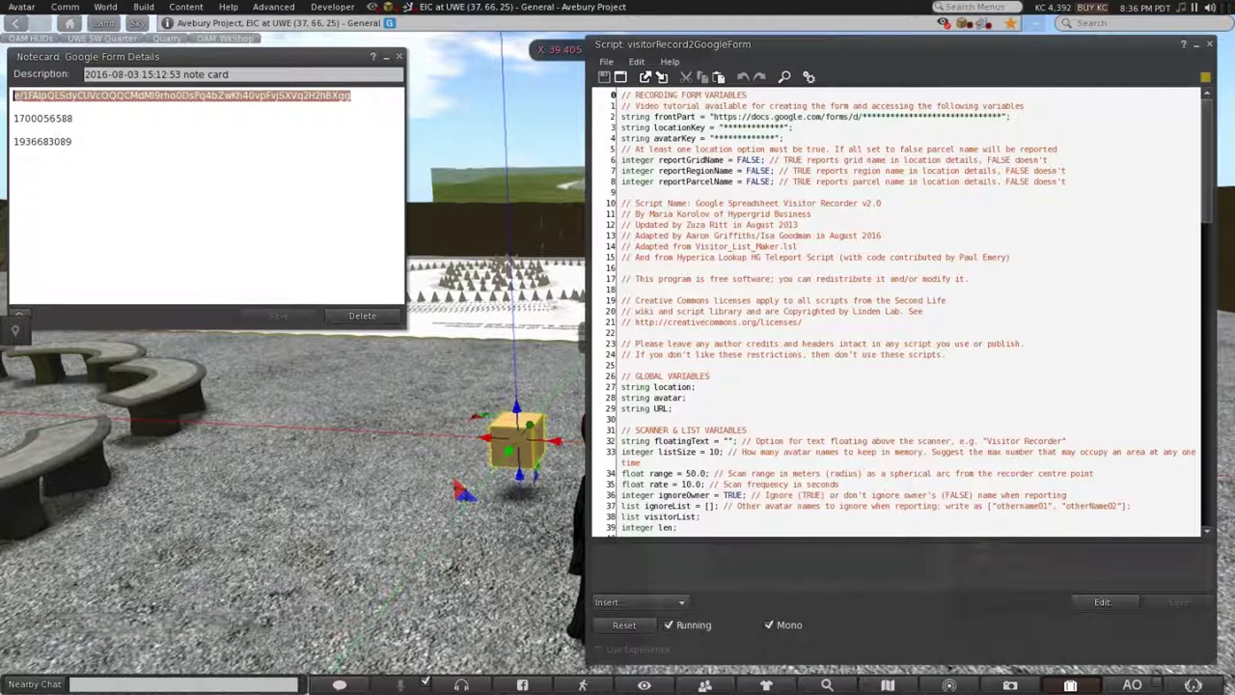
key("ctrl+c")
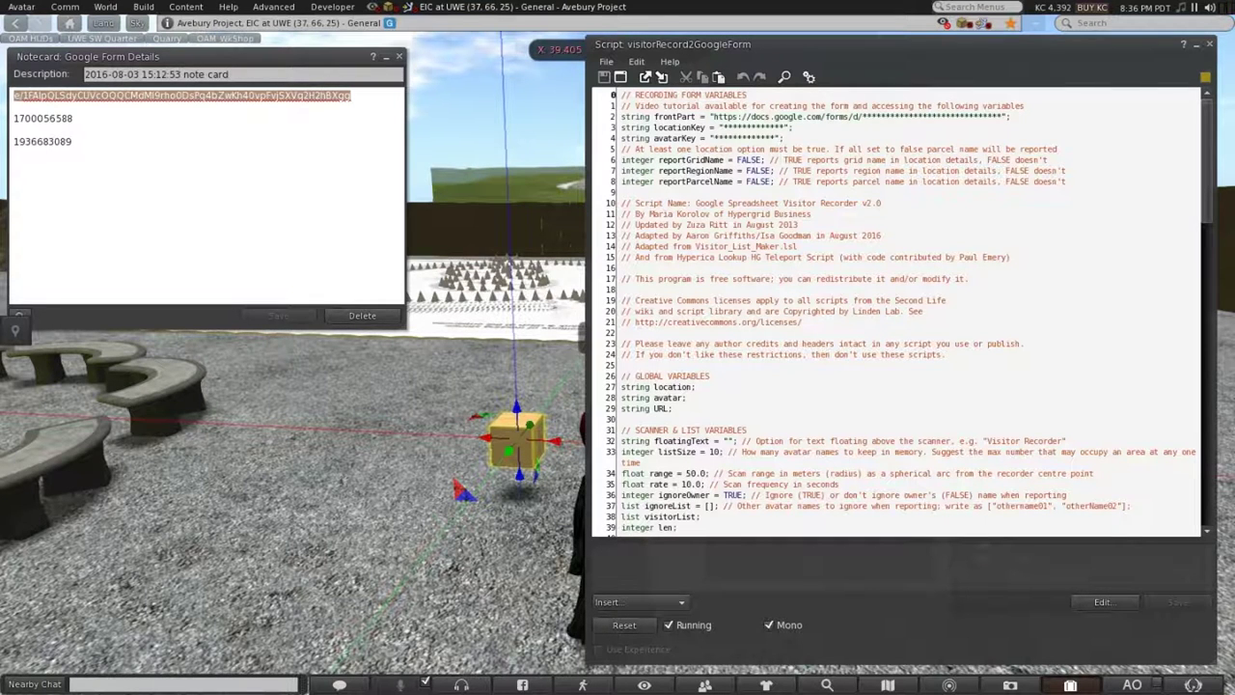
left_click_drag(863, 116, 1001, 116)
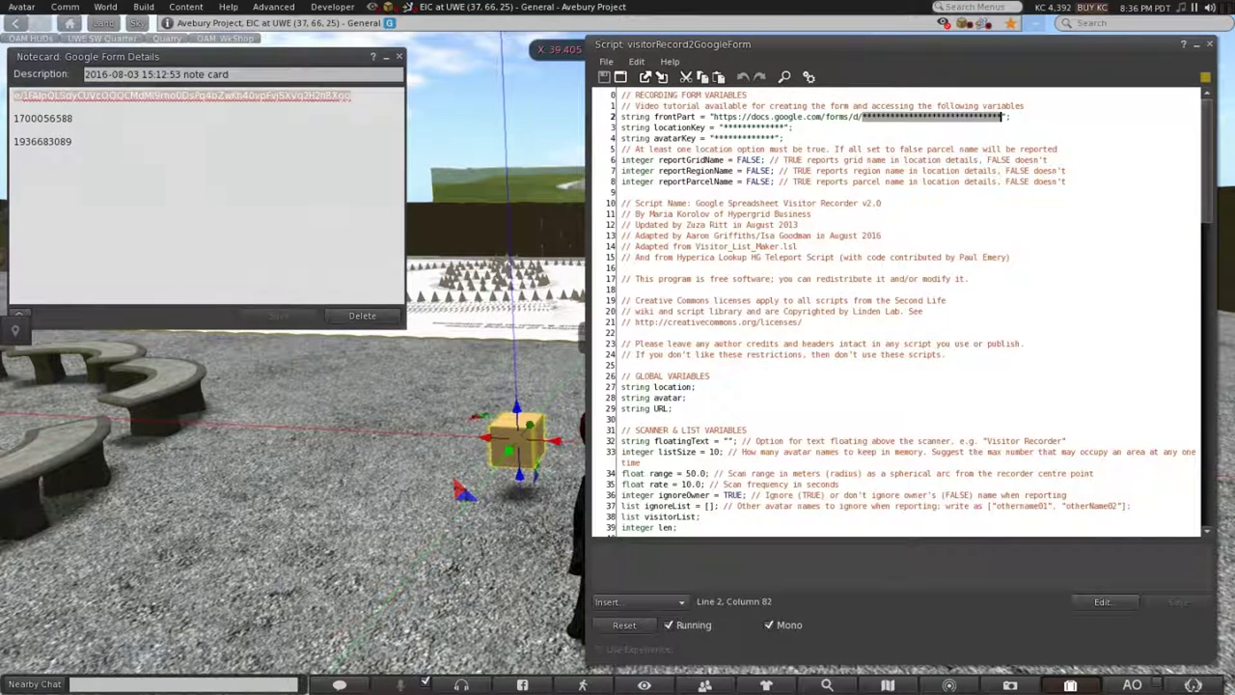
key("ctrl+v")
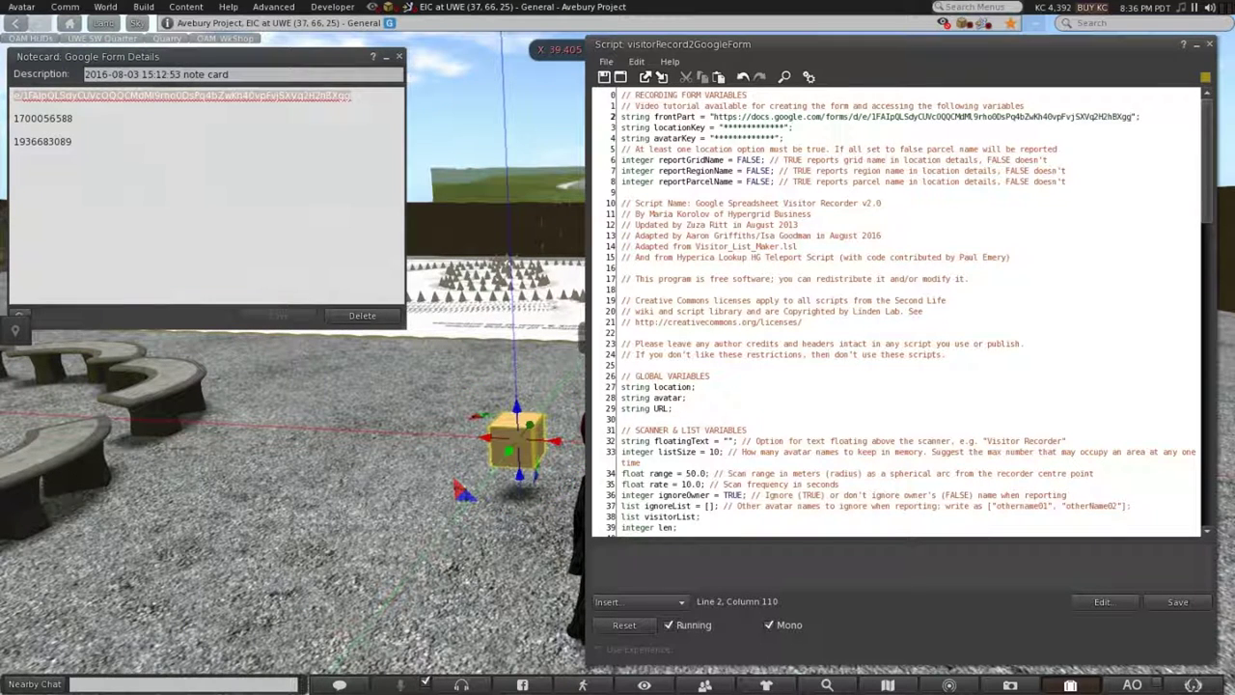
double_click(42, 118)
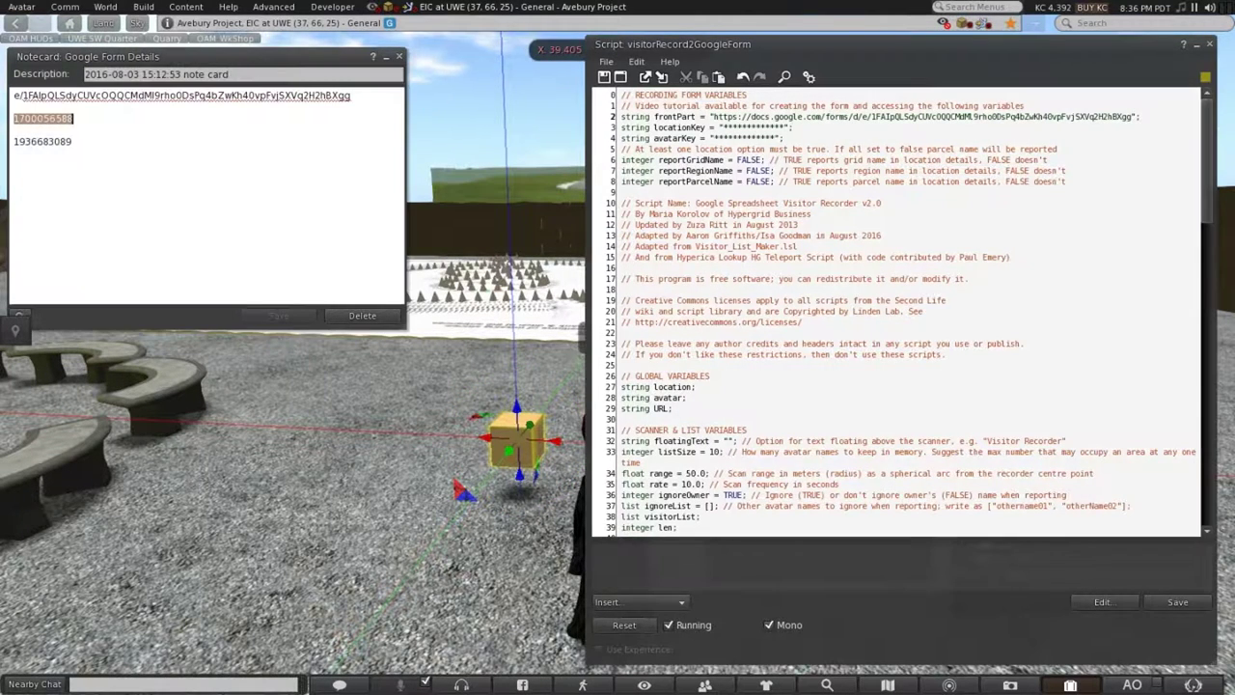
key("ctrl+c")
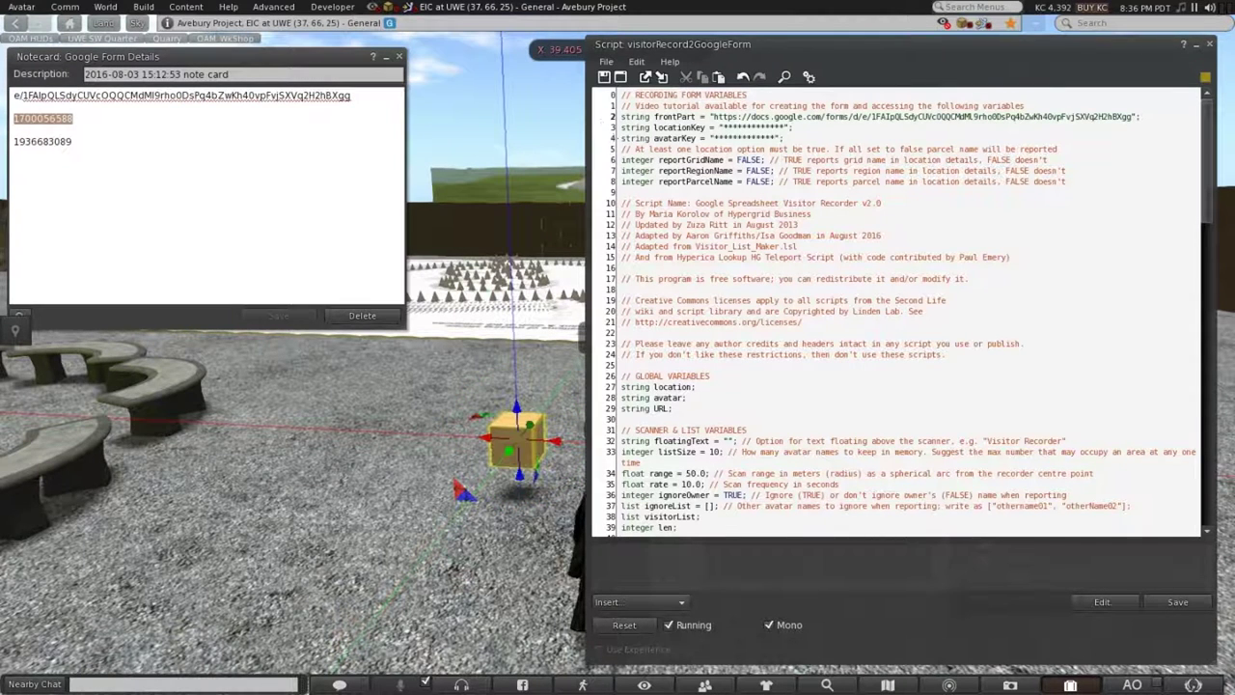
left_click_drag(723, 127, 784, 127)
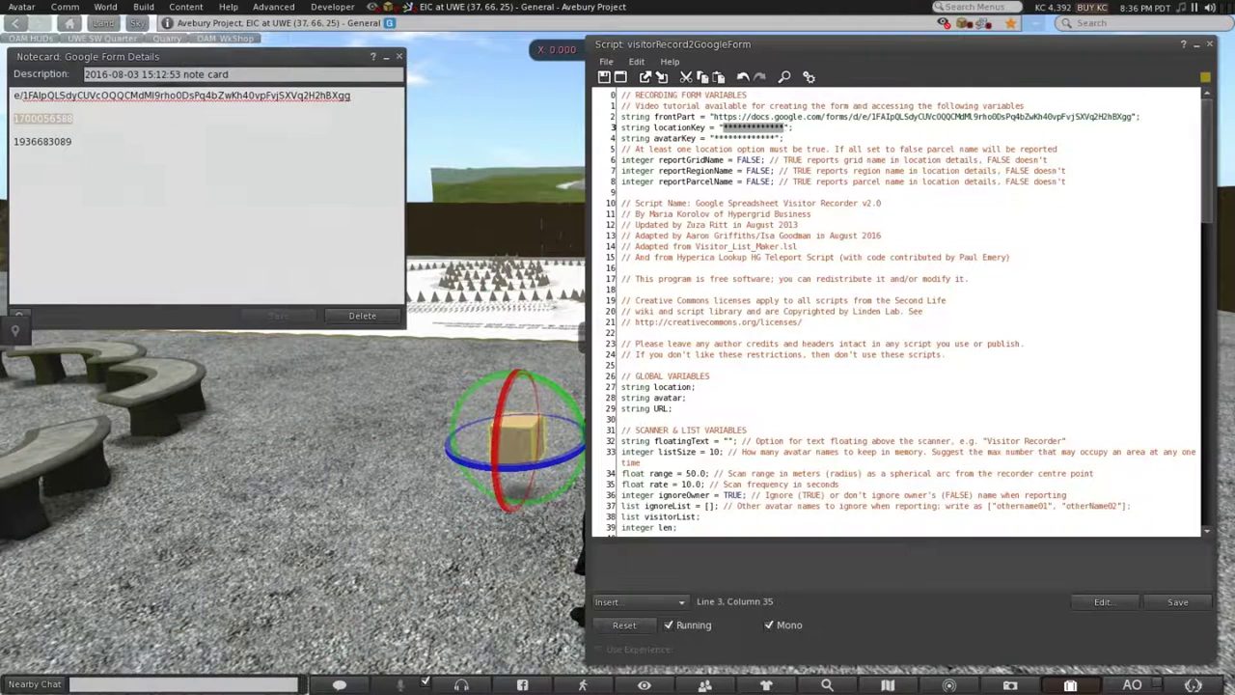
key("ctrl+v")
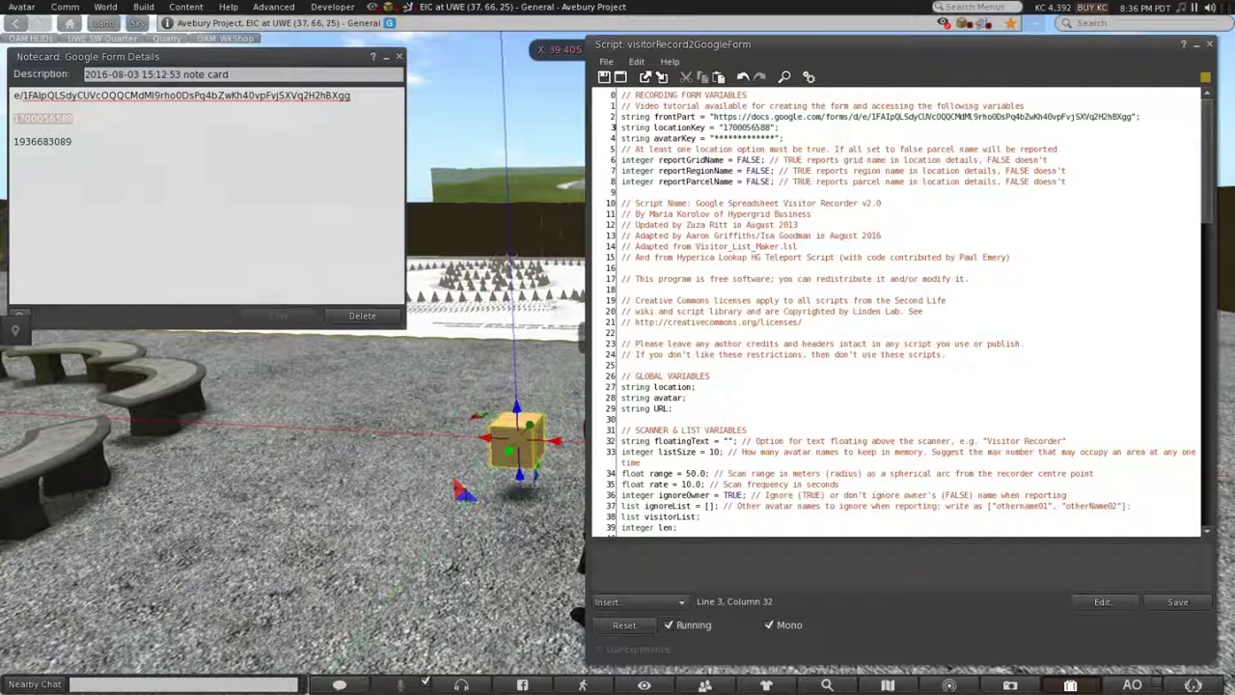
double_click(43, 142)
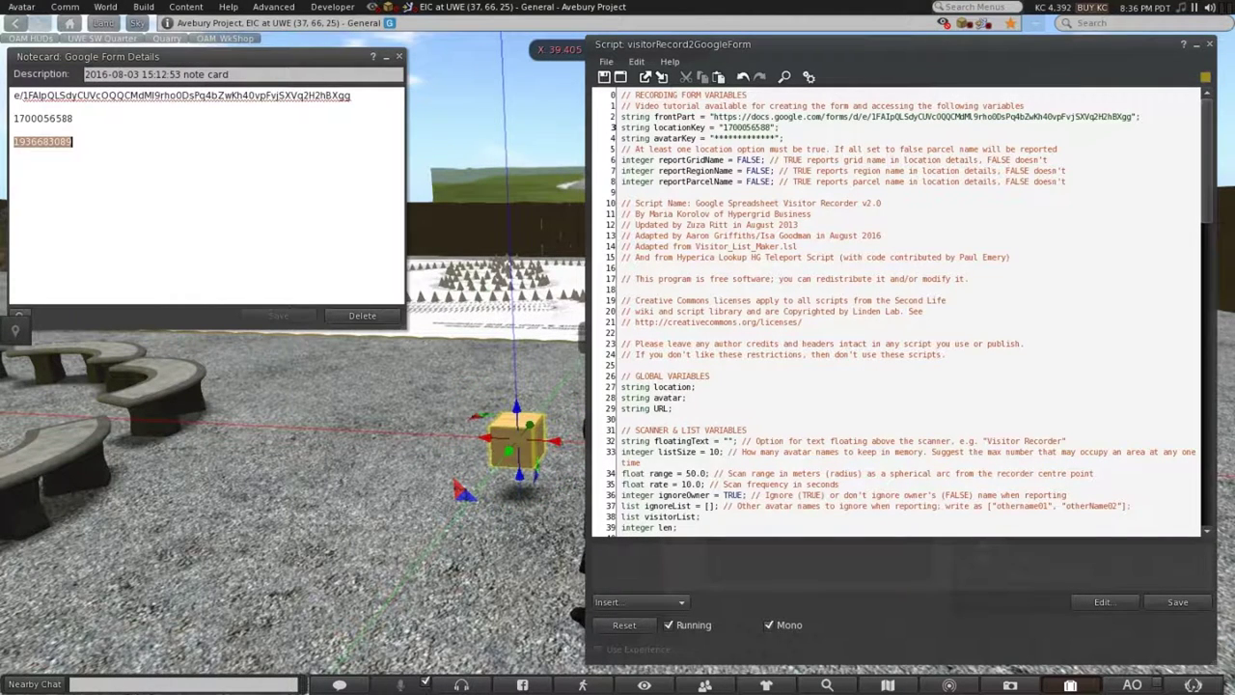
key("ctrl+c")
left_click_drag(714, 138, 766, 138)
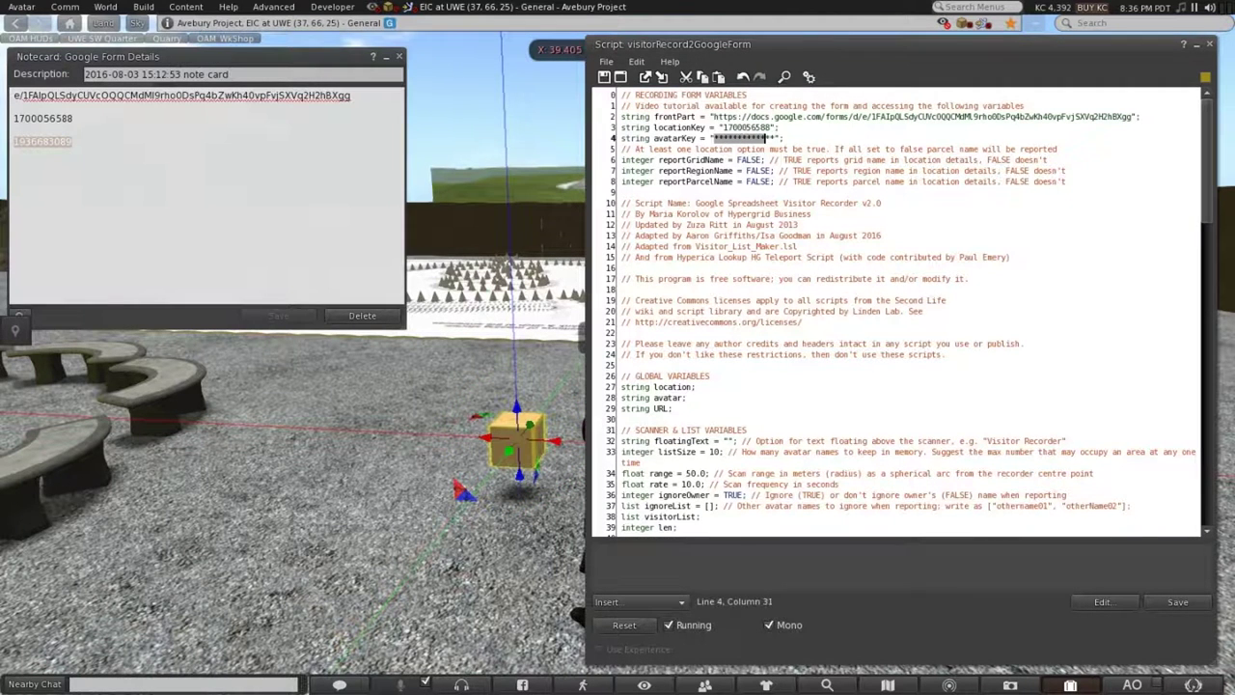
key("ctrl+v")
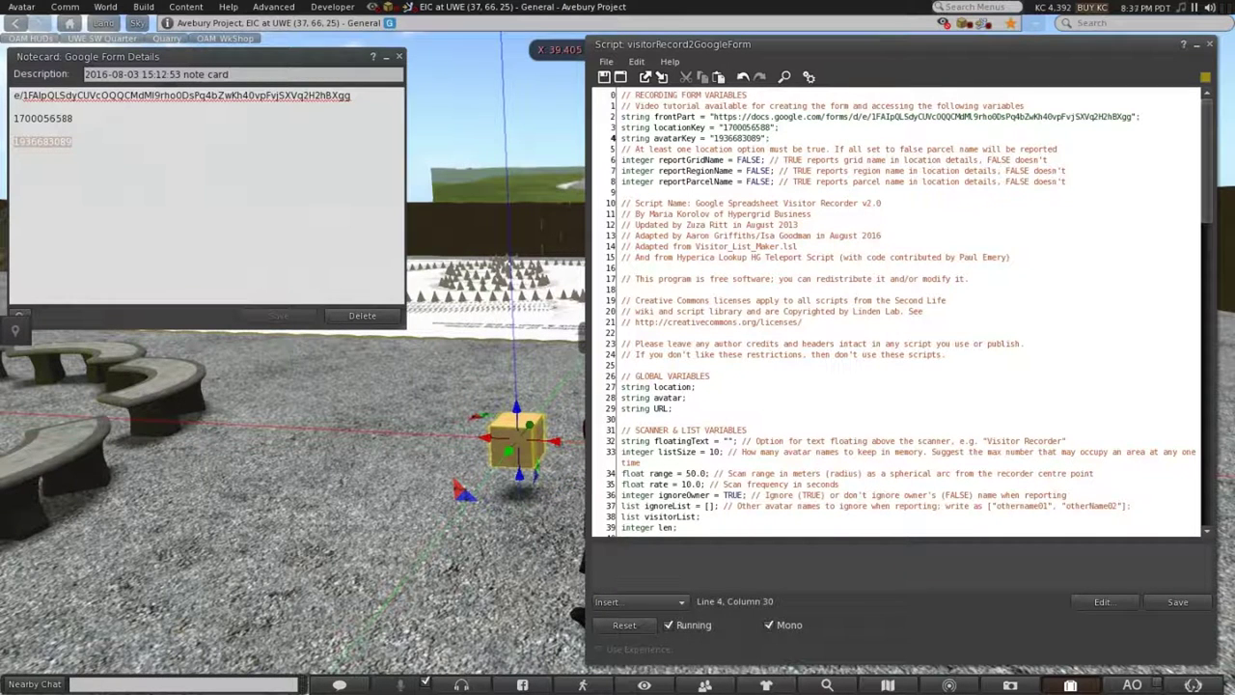
Step: Set the script's reportGridName, reportRegionName and reportParcelName variables to TRUE
double_click(752, 160)
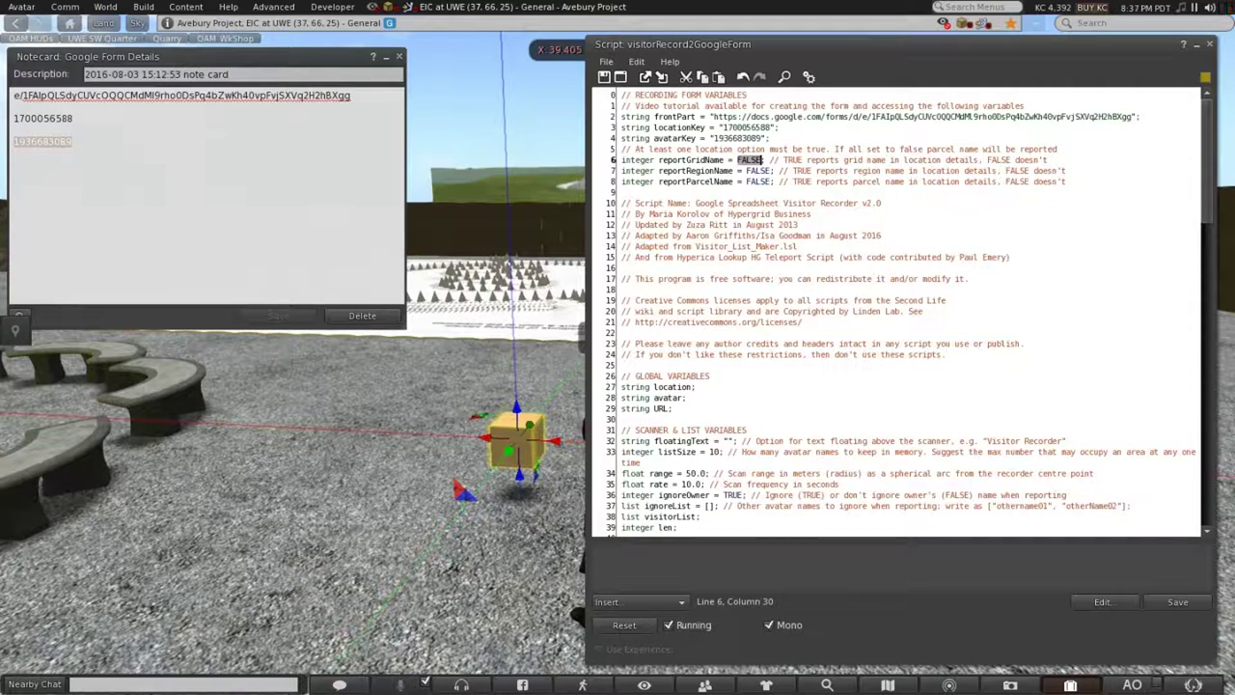
type("TRUE")
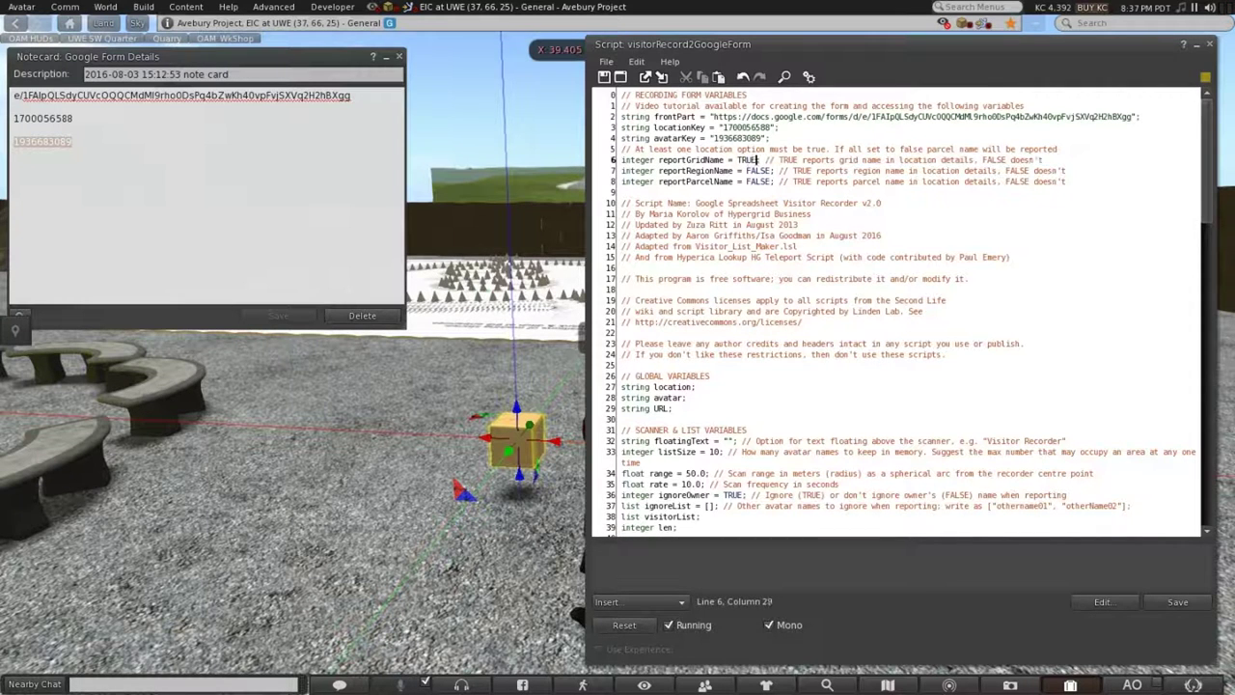
double_click(748, 160)
key("ctrl+c")
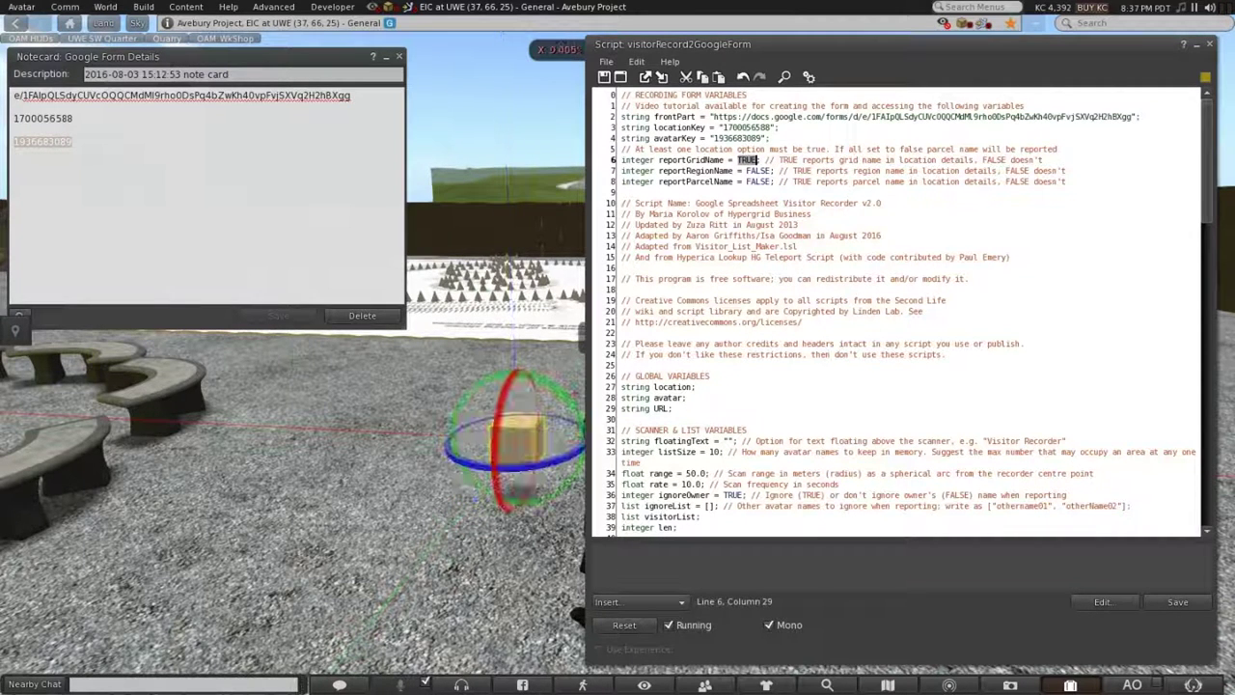
double_click(759, 171)
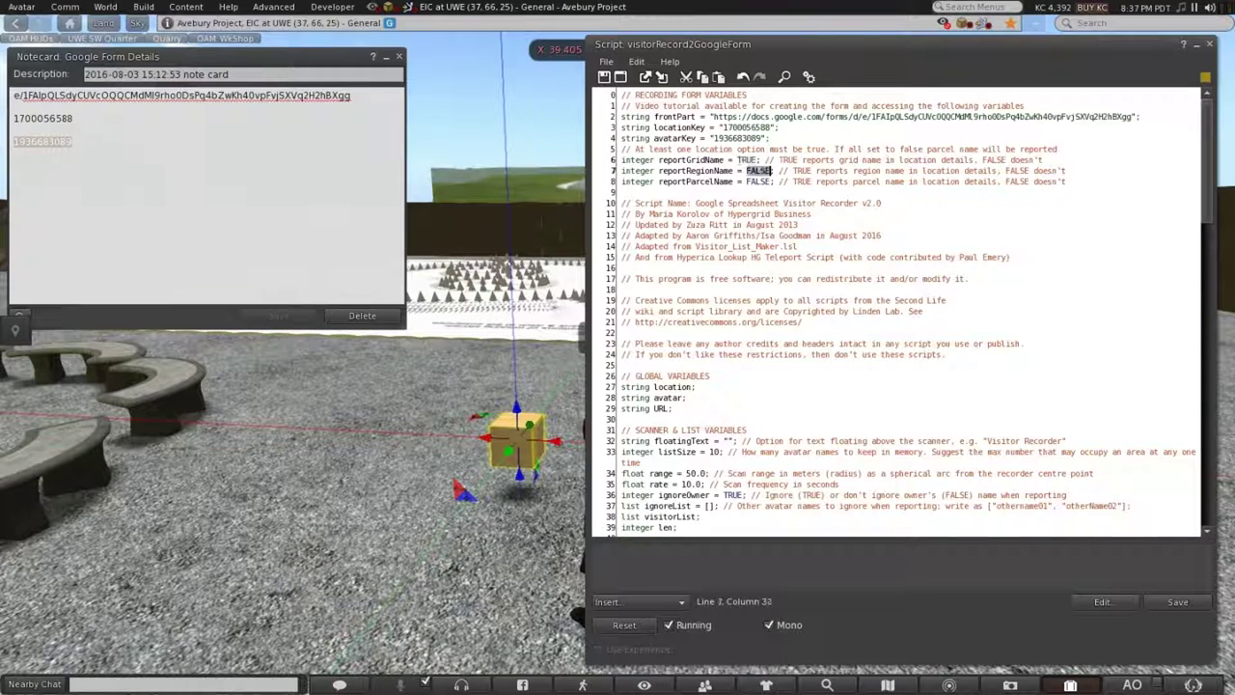
key("ctrl+v")
double_click(759, 181)
key("ctrl+v")
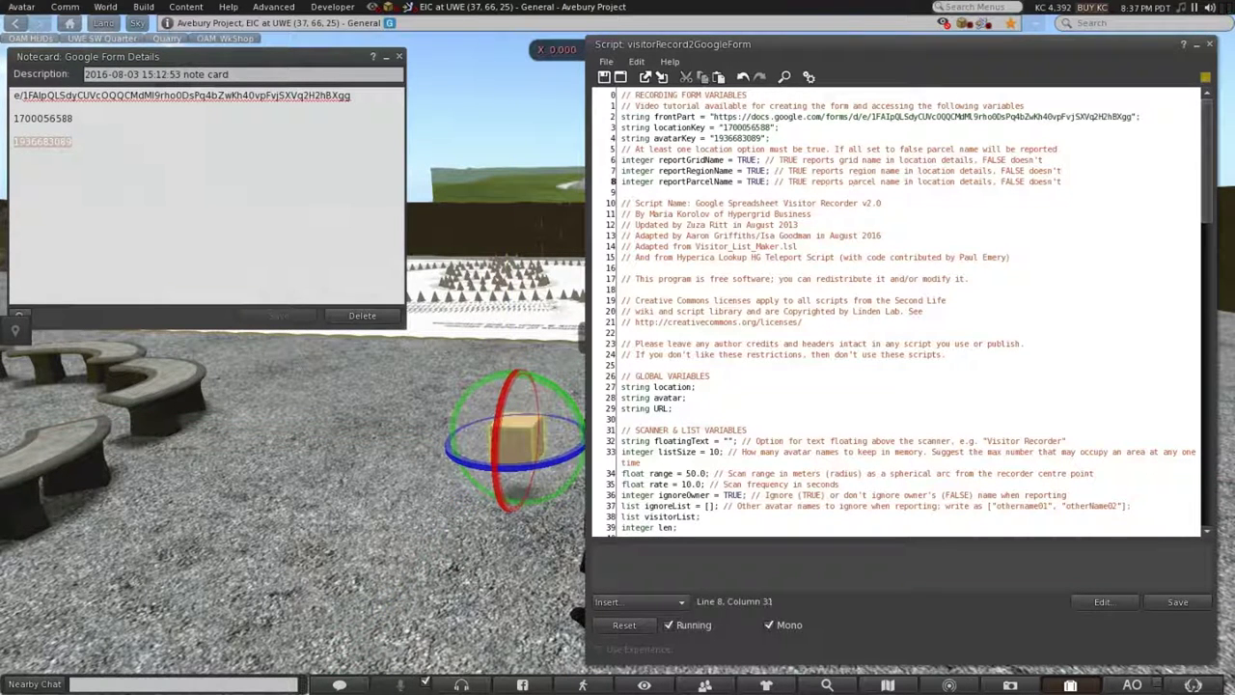
Step: Set the script's floatingText value to "Visitor Recorder" in the scanner and list variables
scroll(801, 289, "down", 5)
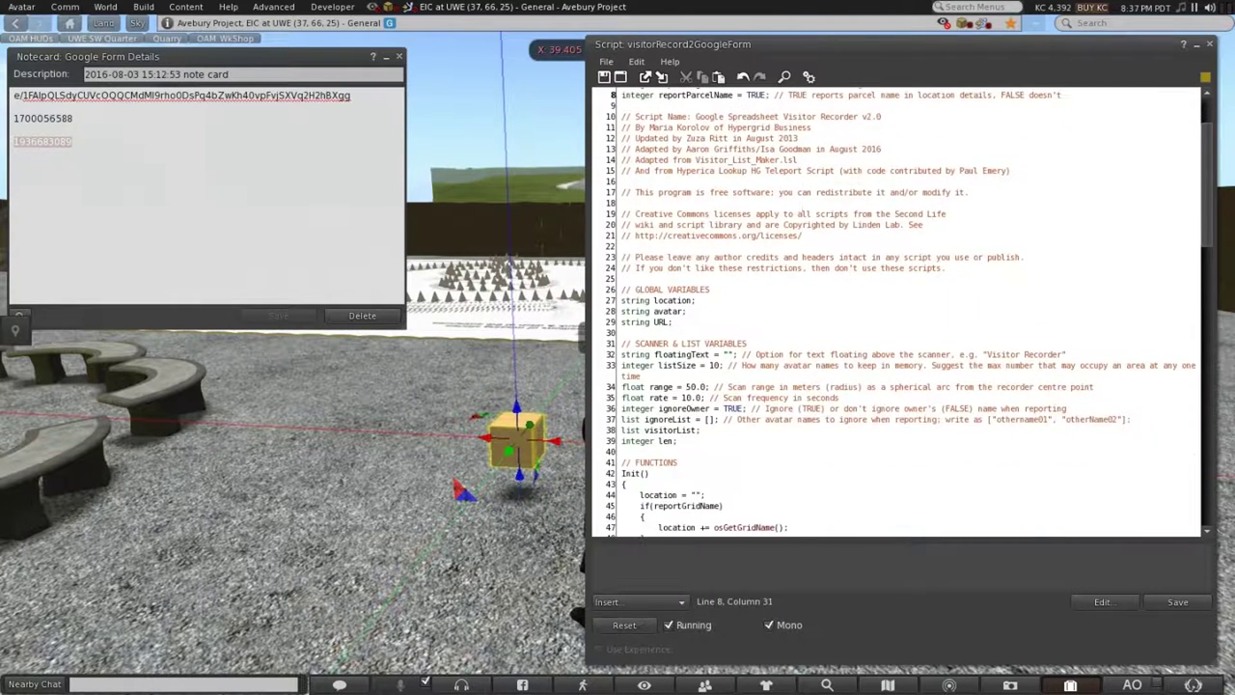
scroll(898, 309, "down", 1)
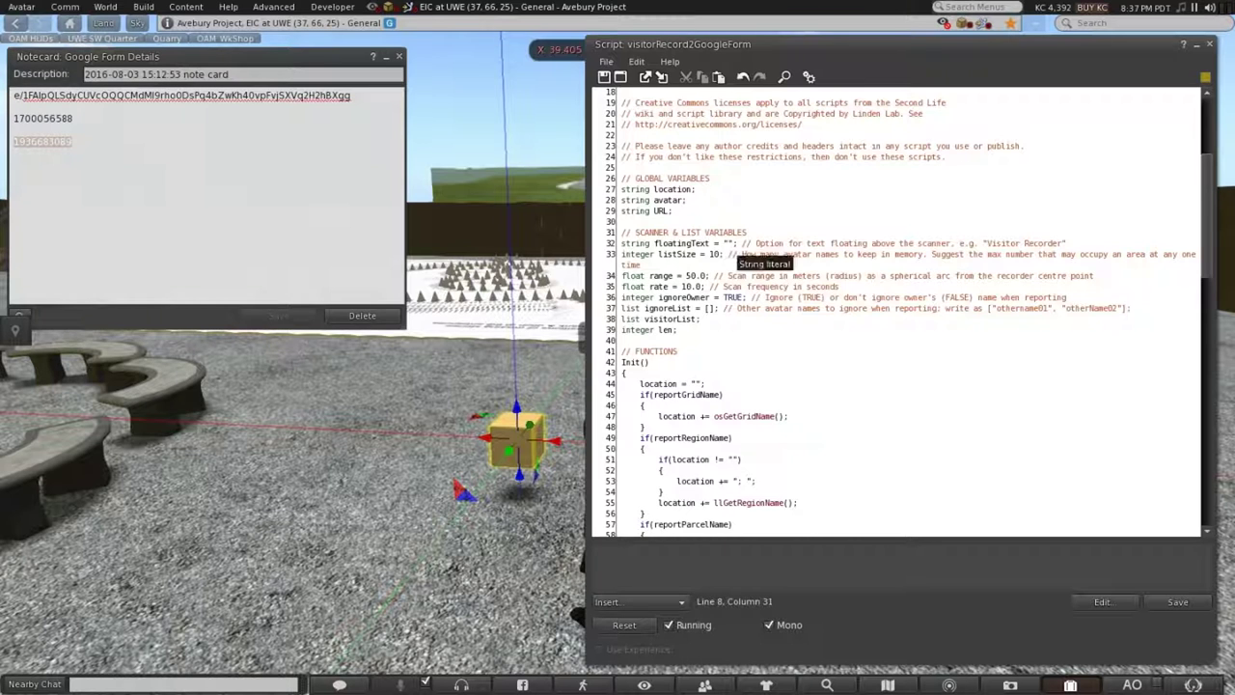
left_click(727, 243)
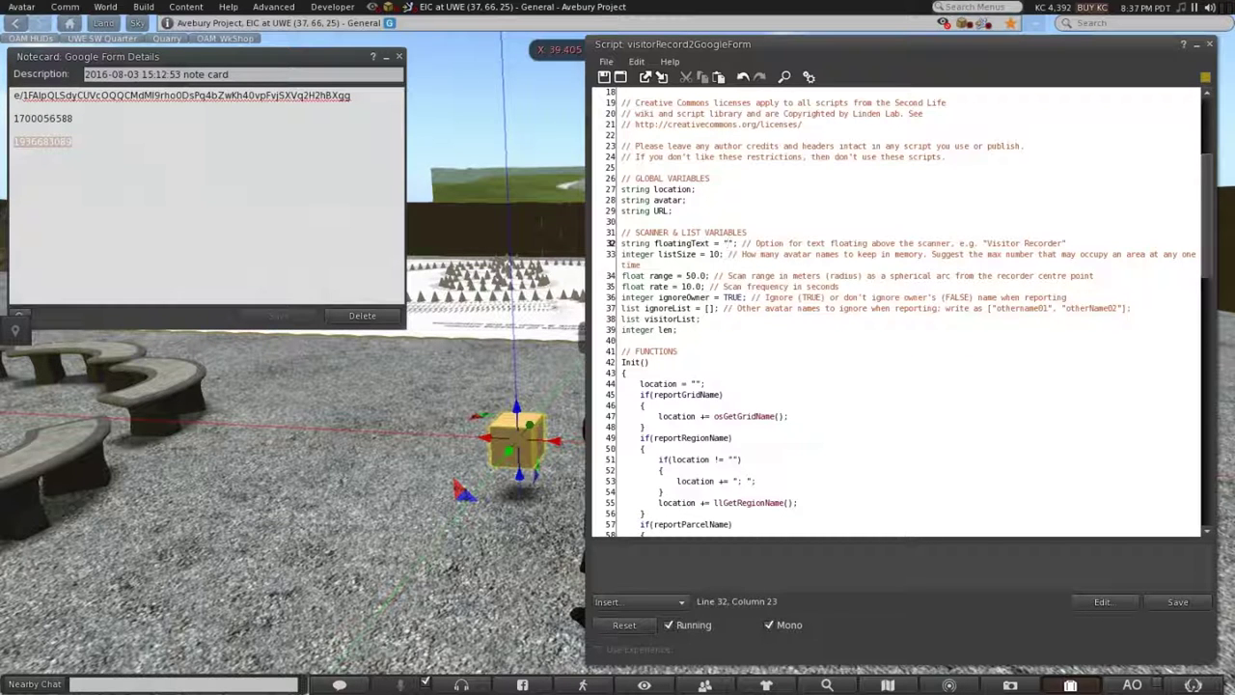
type("Visitor Re")
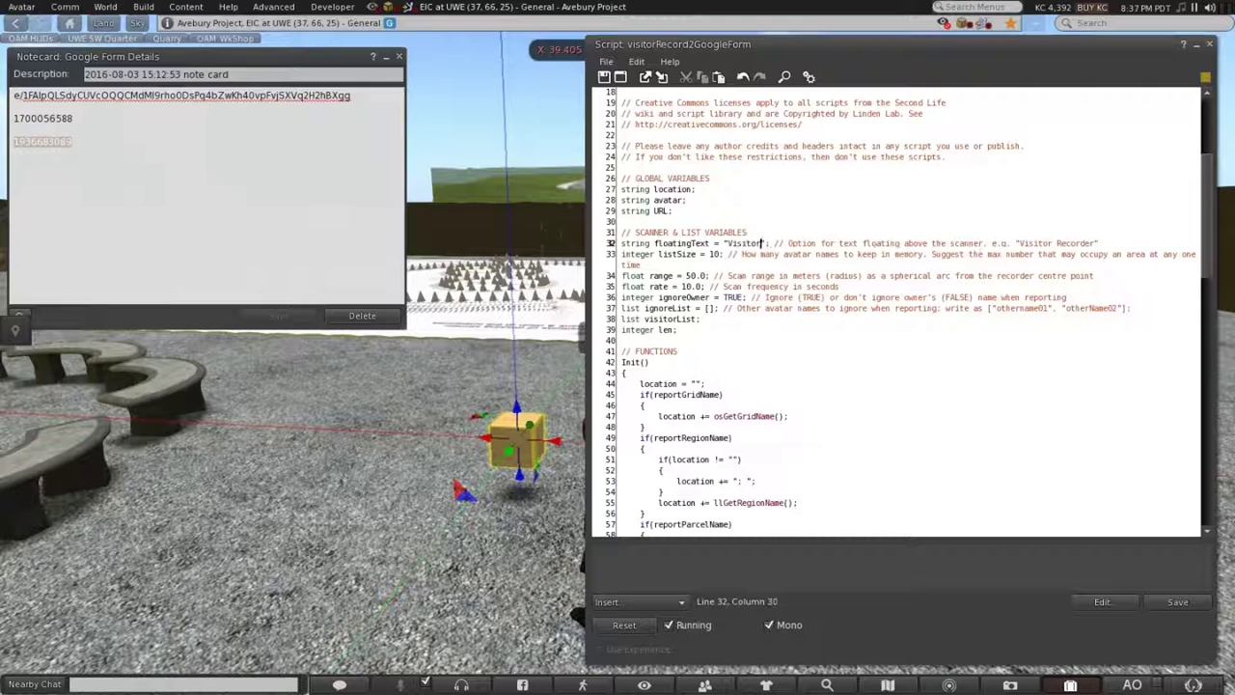
type("corder")
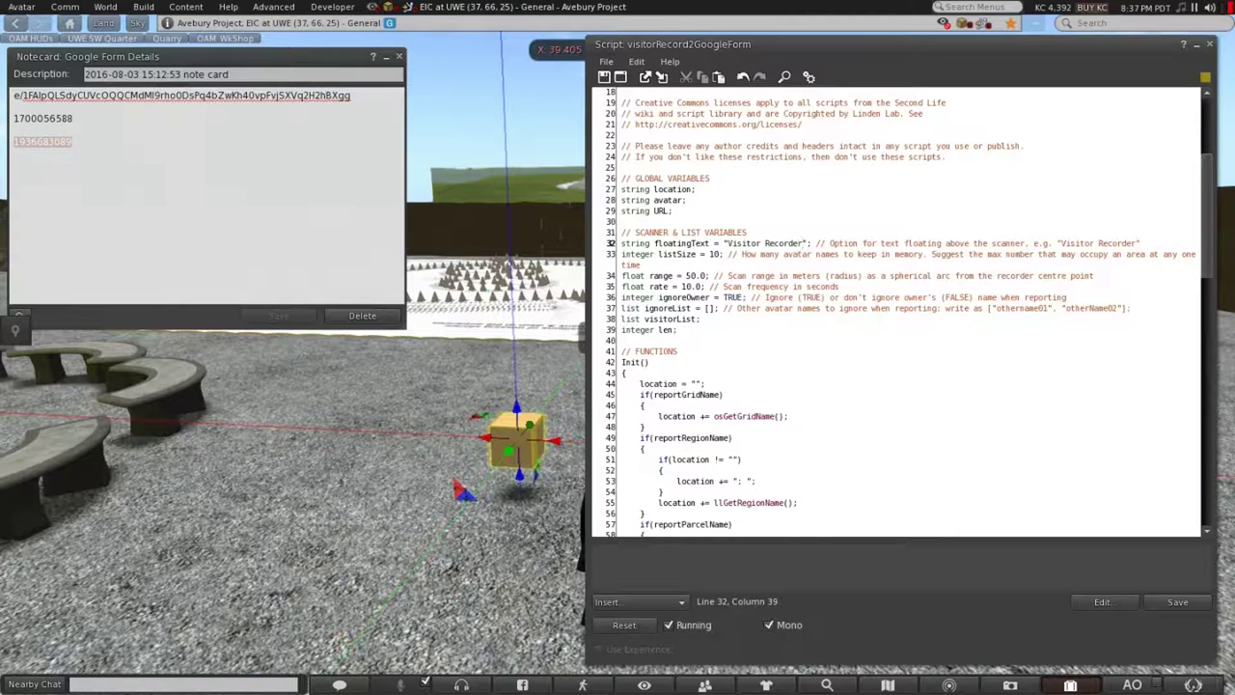
Step: Save the visitorRecord2GoogleForm script, then close the script editor, the box's build window and the Google Form Details notecard
mouse_move(733, 298)
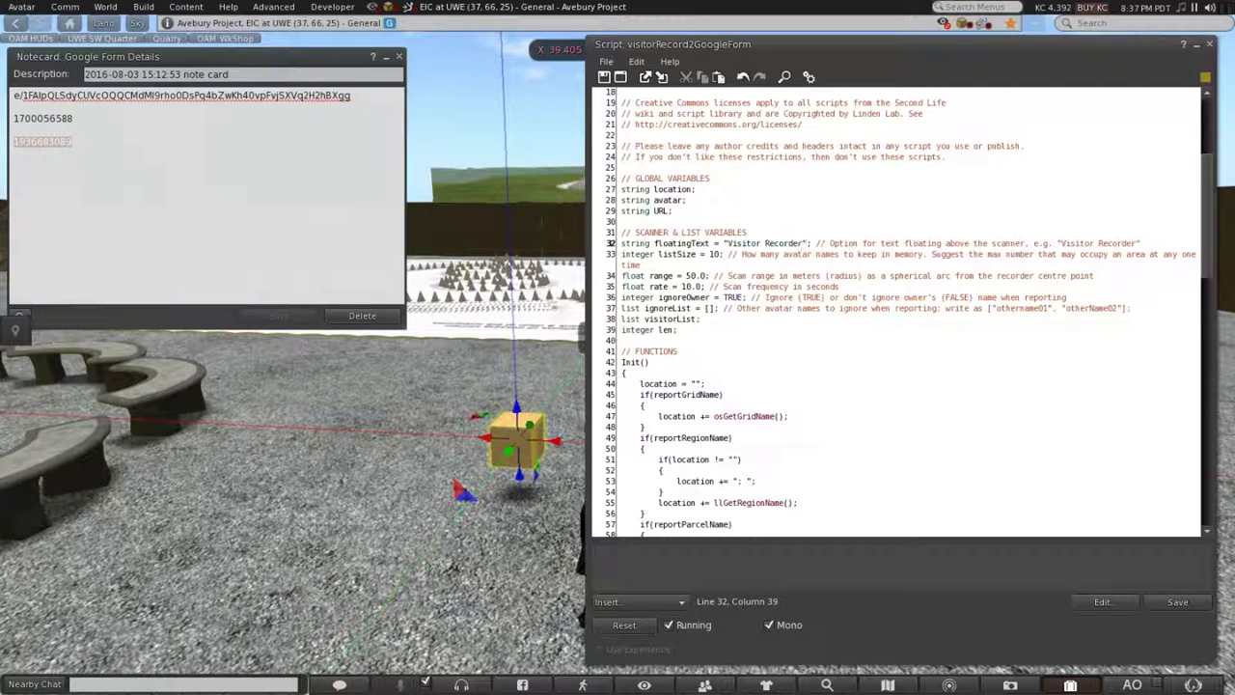
left_click(1189, 604)
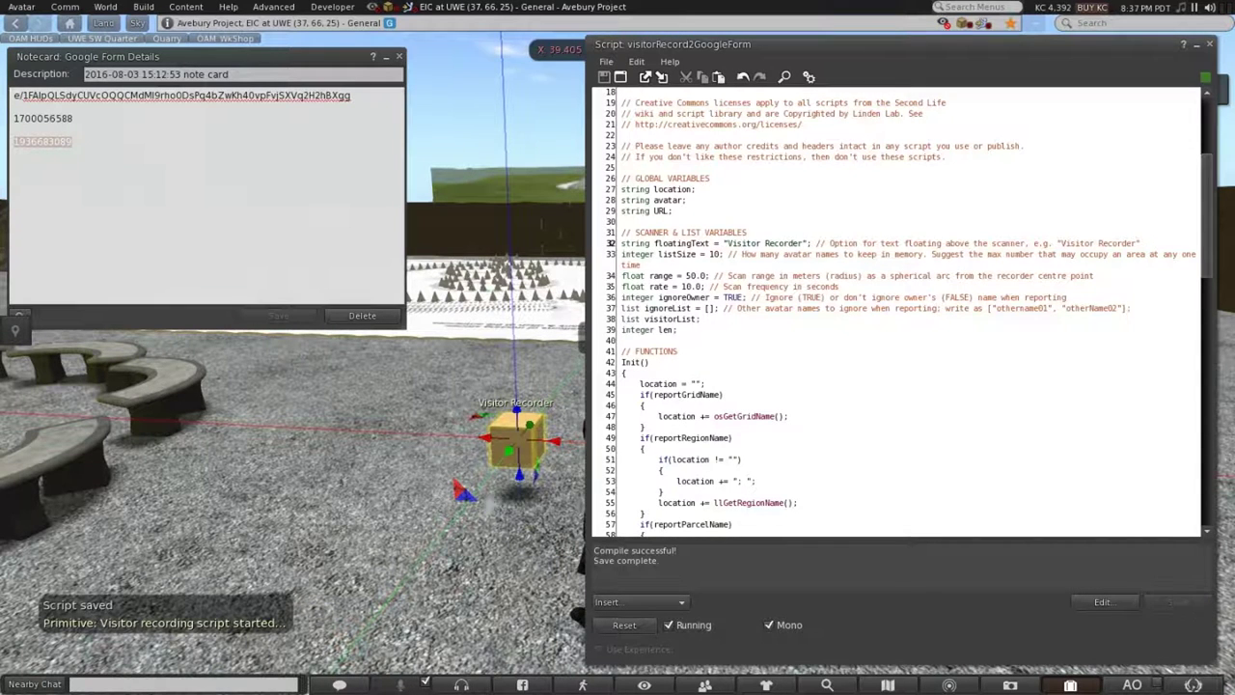
left_click(1210, 45)
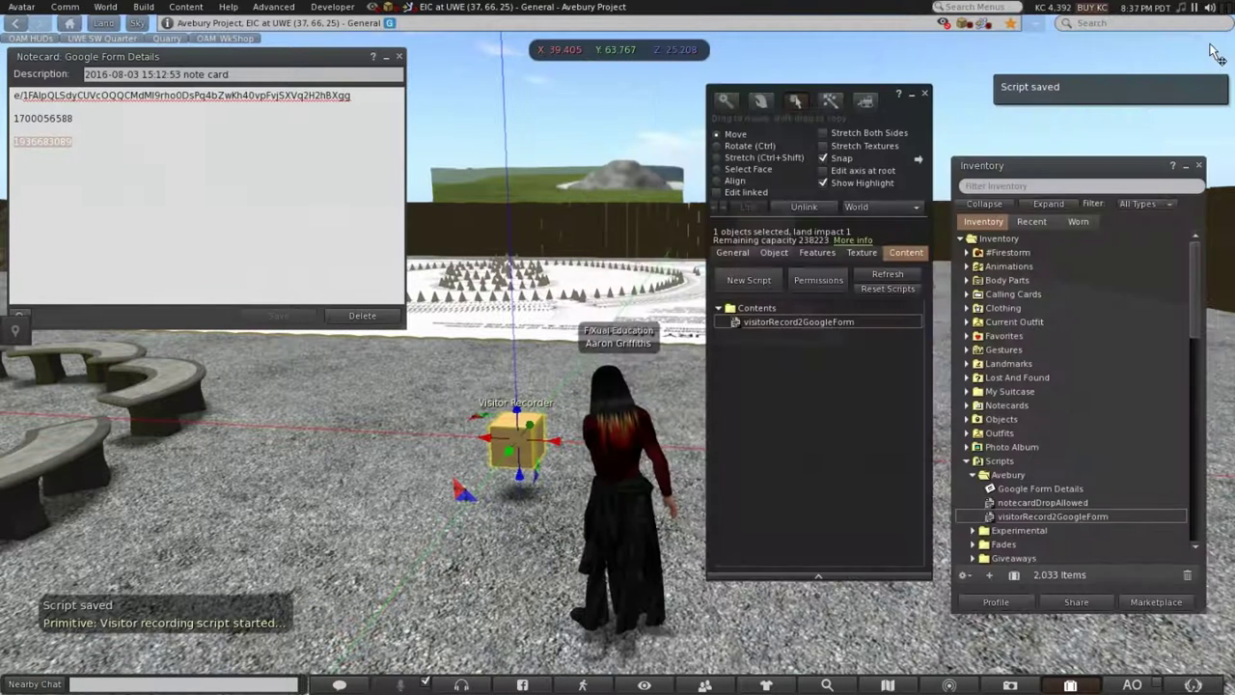
left_click(925, 94)
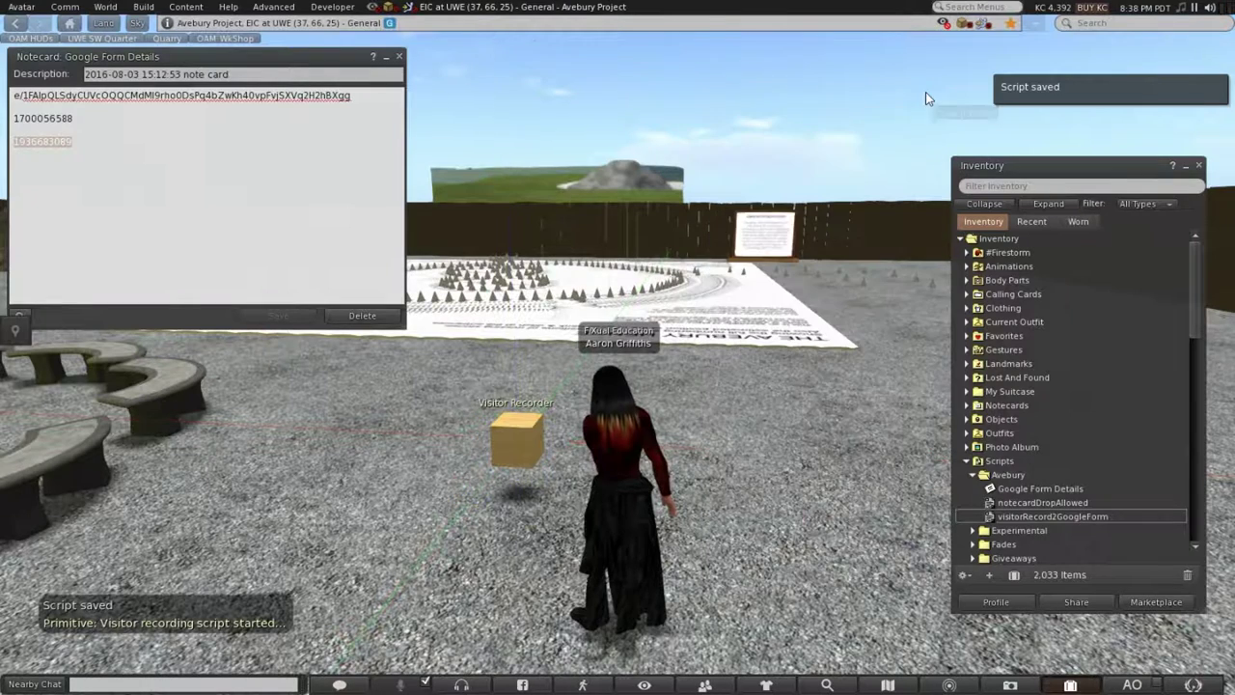
left_click(399, 59)
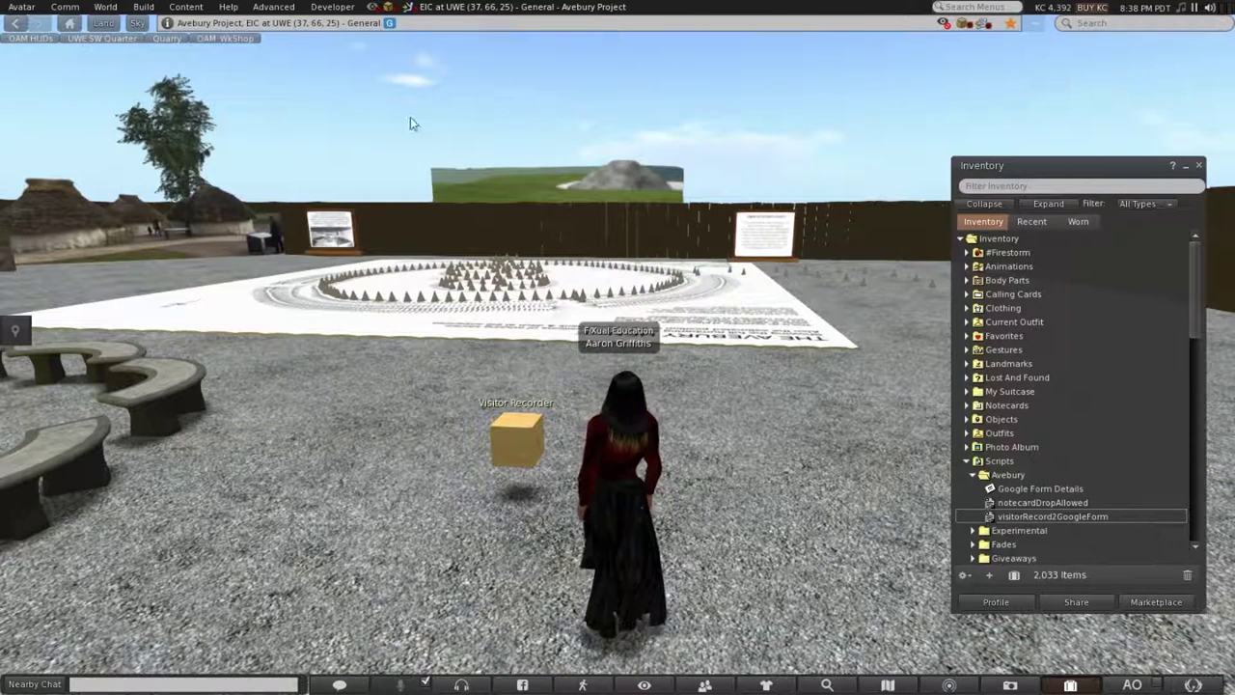
scroll(519, 459, "up", 2)
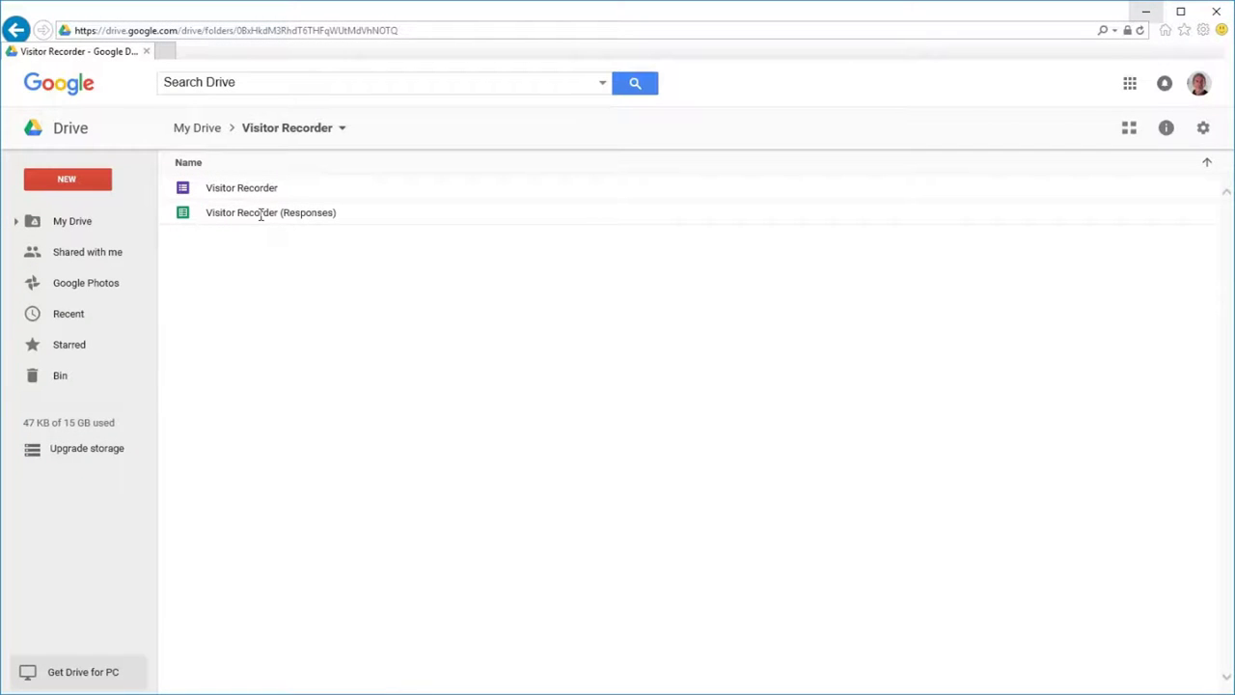
Step: In Google Drive, open the Visitor Recorder (Responses) spreadsheet, delete the test response in row 2 and close the spreadsheet
double_click(260, 214)
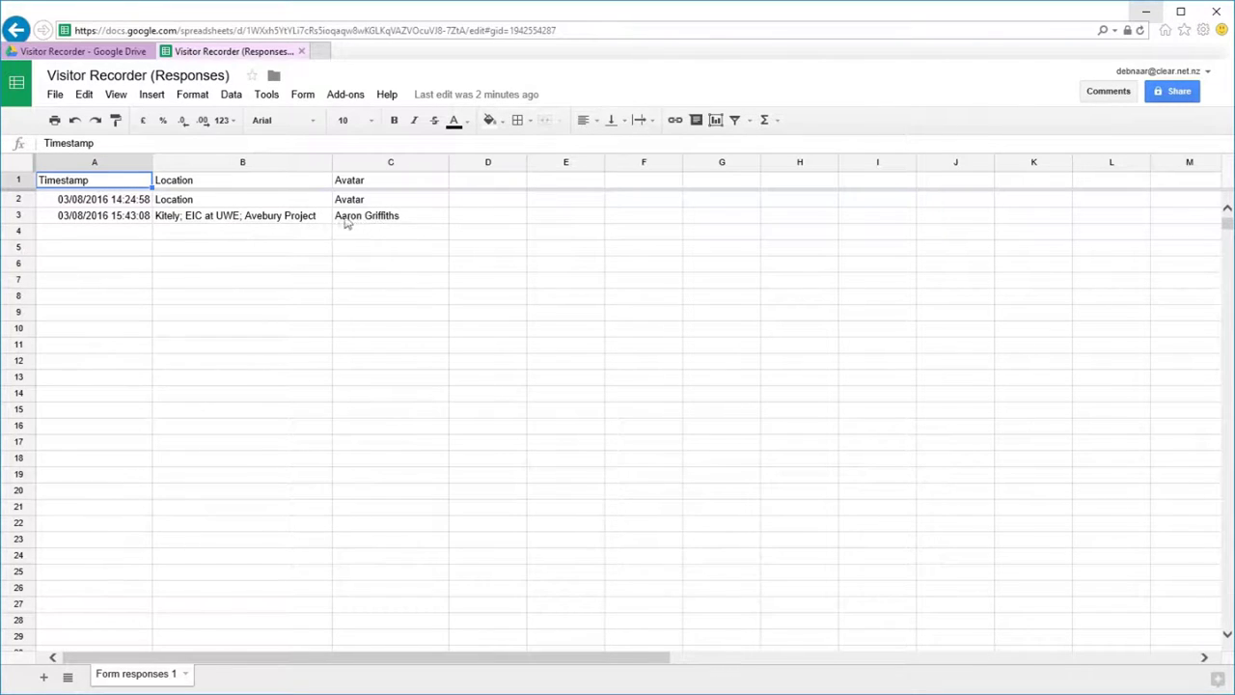
left_click(21, 199)
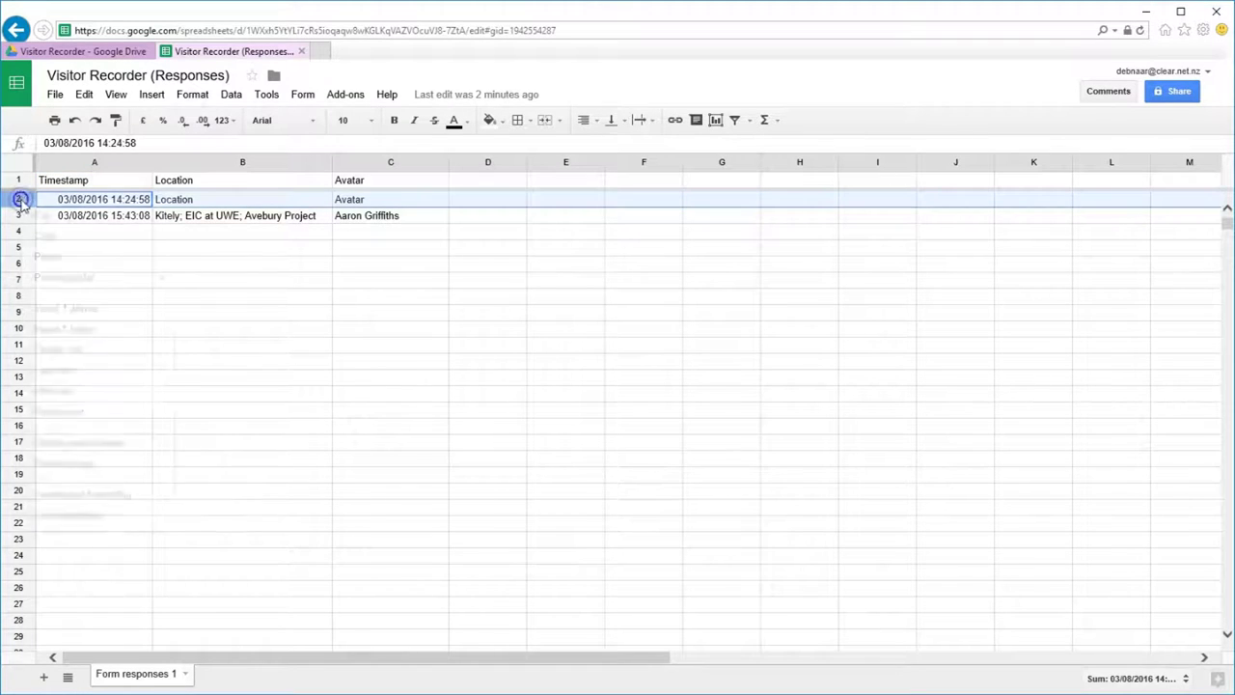
right_click(21, 199)
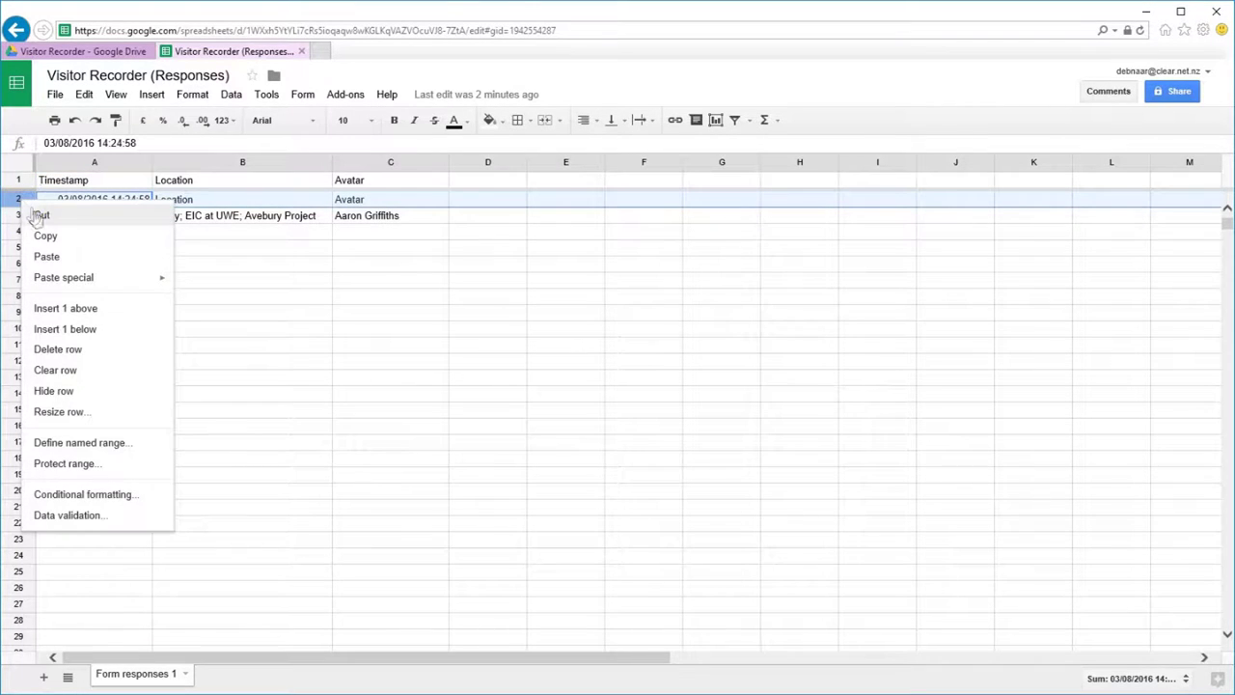
left_click(58, 350)
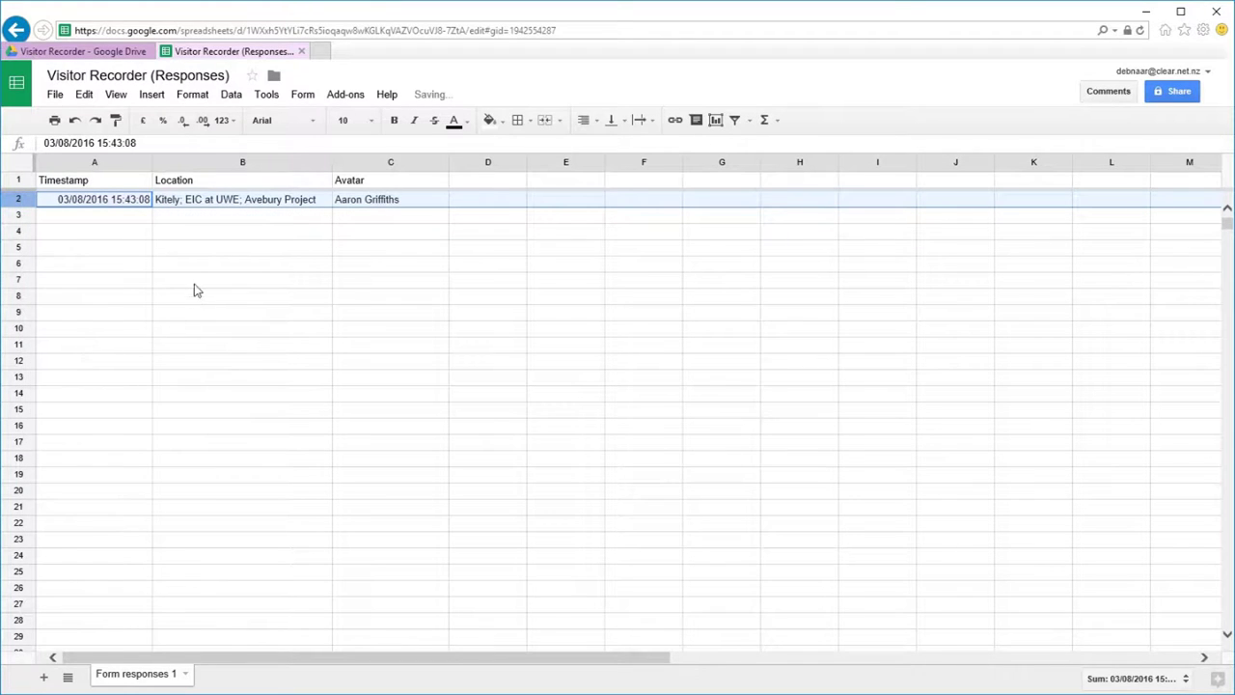
left_click(303, 52)
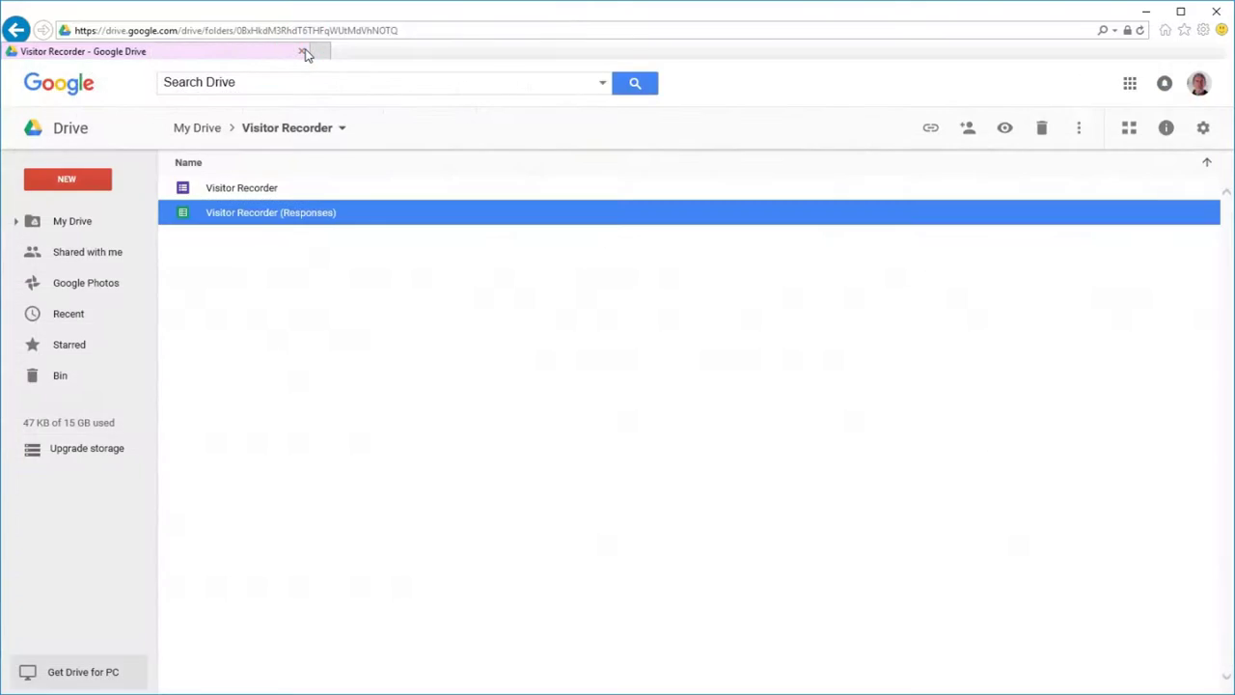
Step: Open the Visitor Recorder form, delete all of its collected responses and close the form
double_click(251, 187)
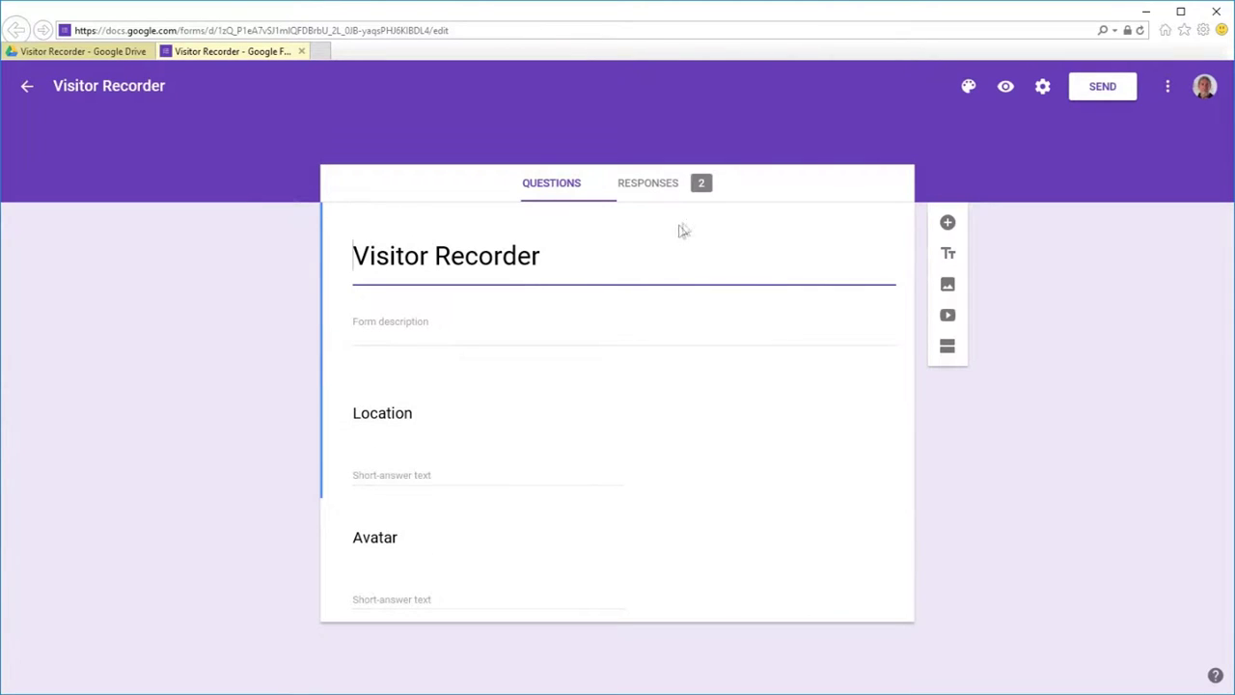
left_click(653, 189)
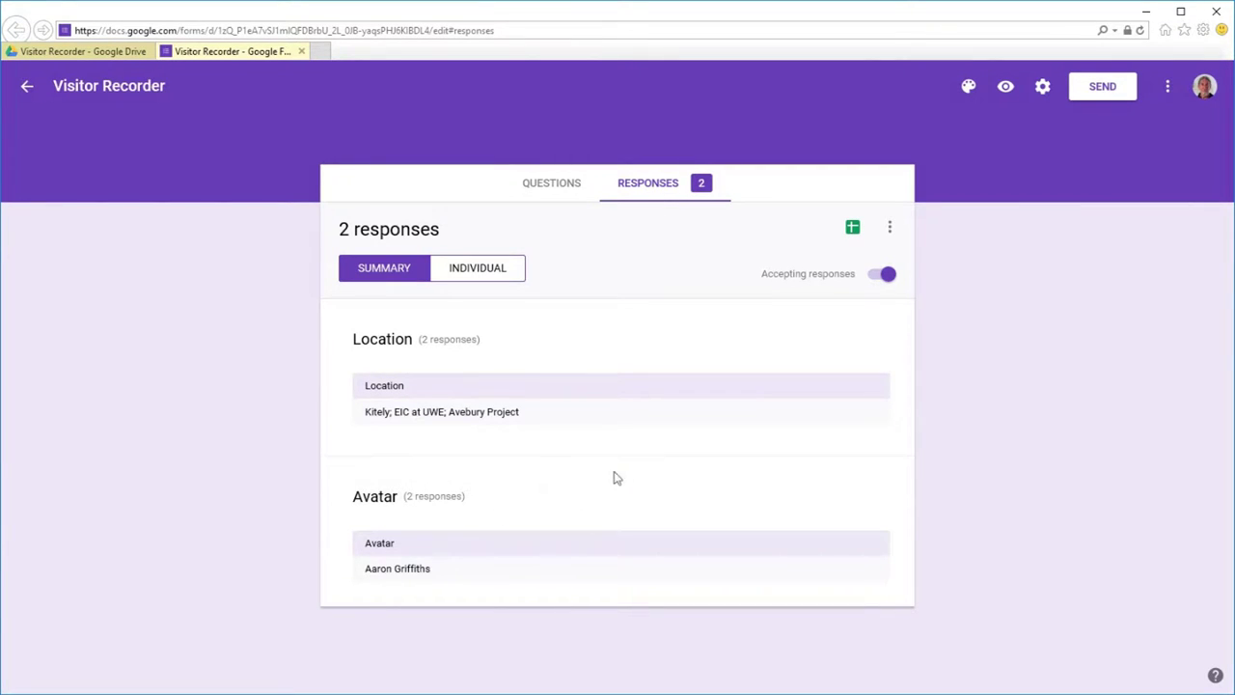
left_click(892, 230)
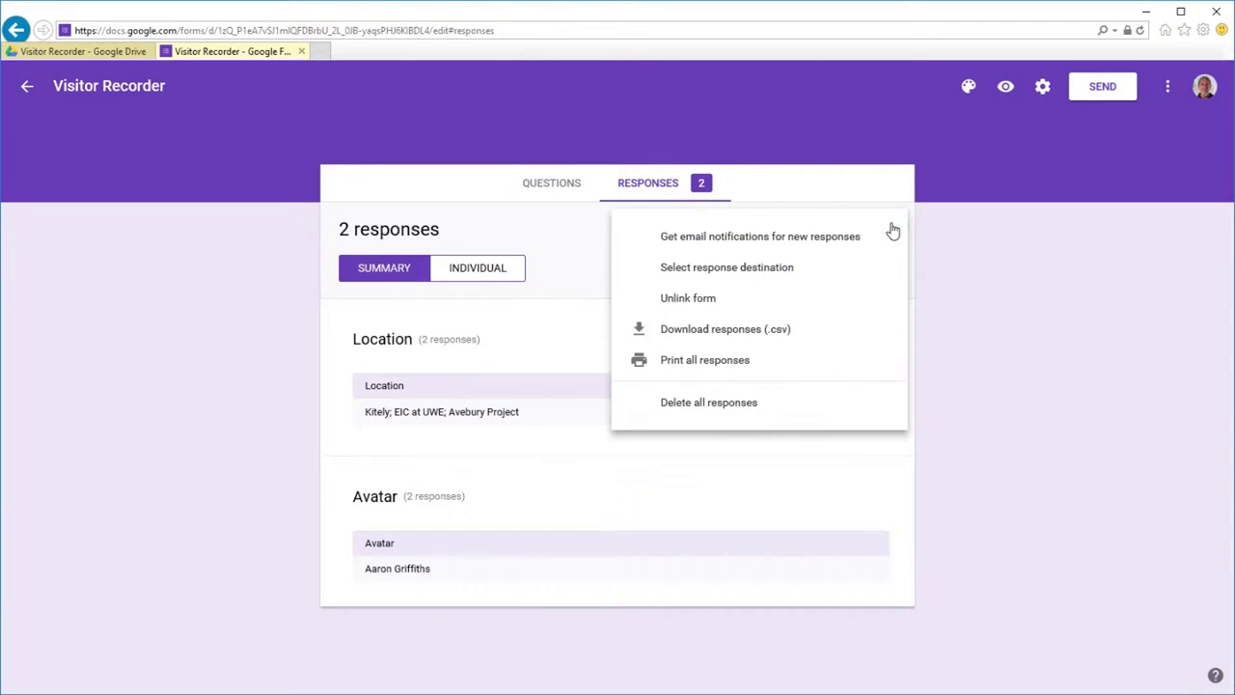
left_click(714, 406)
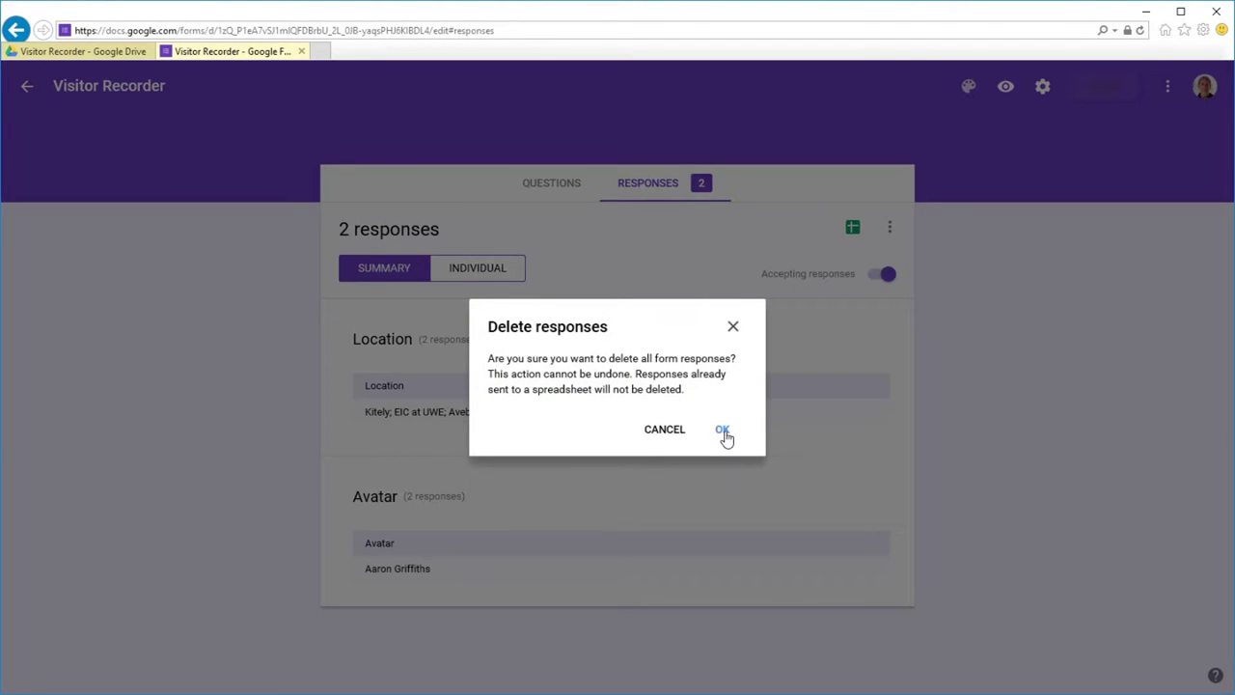
left_click(722, 430)
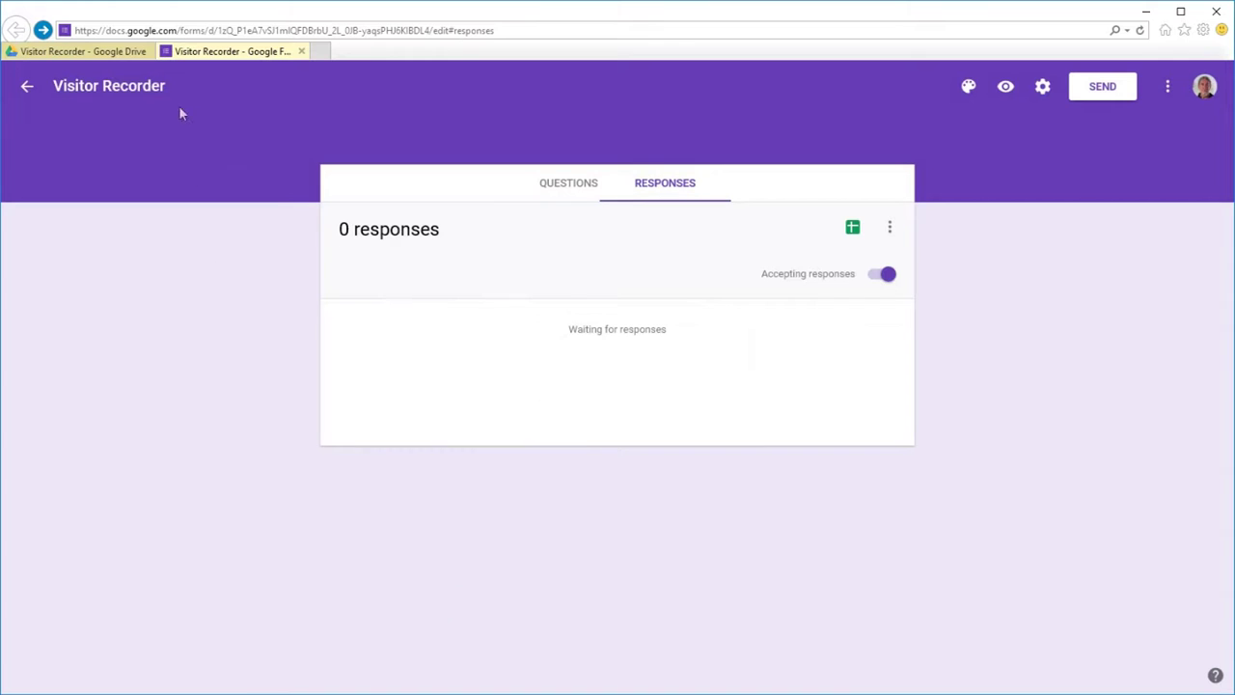
left_click(301, 51)
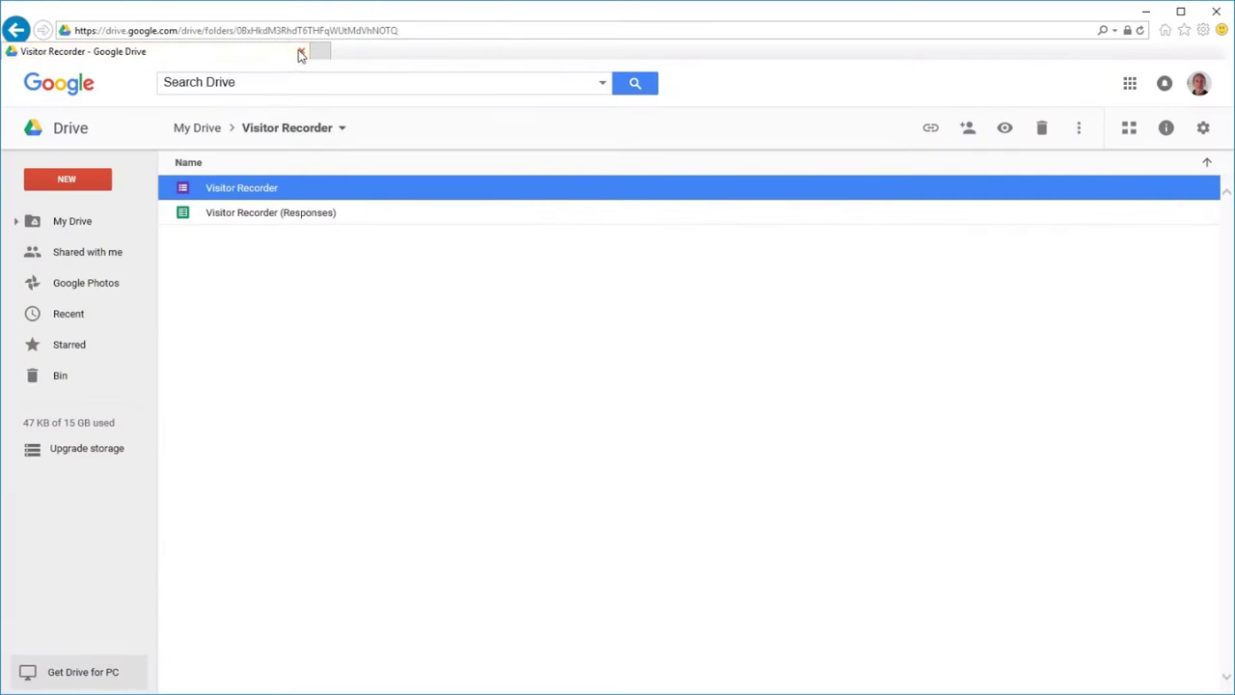
Step: Reopen the Visitor Recorder (Responses) spreadsheet from the Visitor Recorder folder
double_click(277, 213)
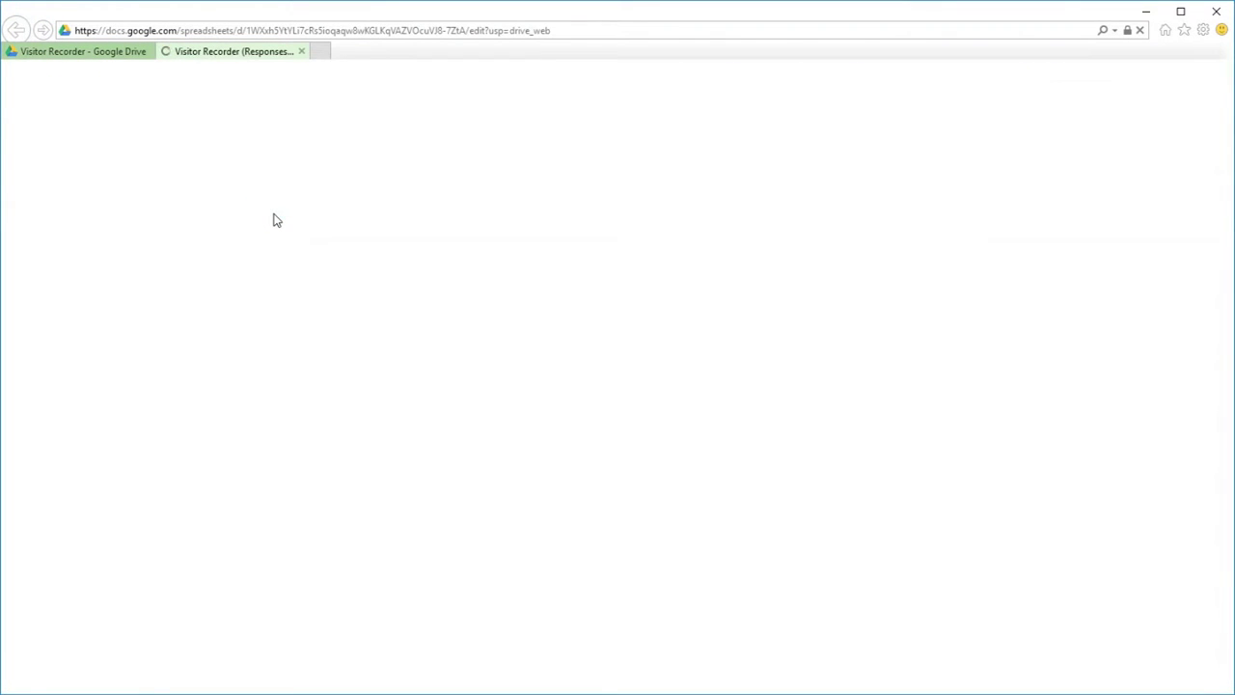